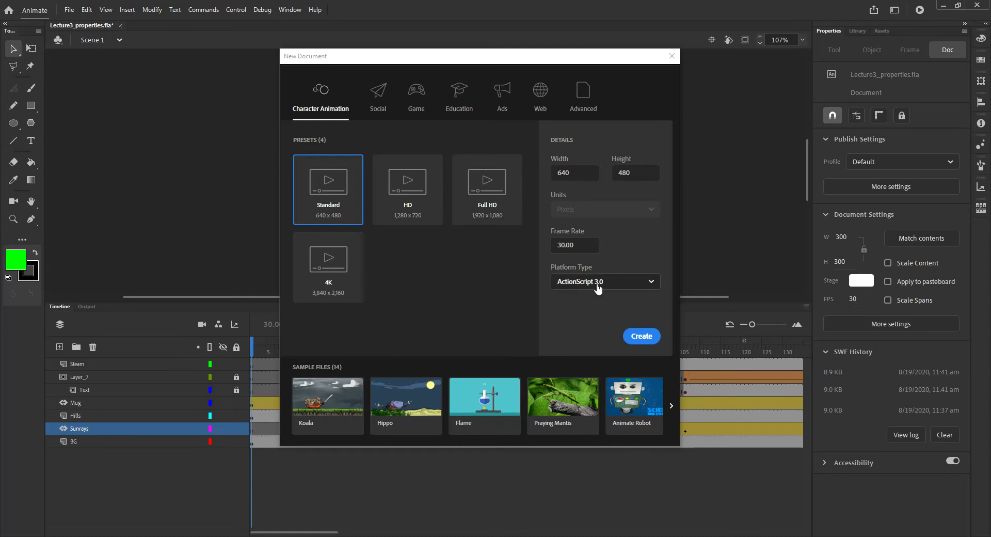
# Create a Standard 640 x 480 ActionScript 3.0 document at 30 fps and reduce the timeline's height to enlarge the stage area
pyautogui.click(645, 335)
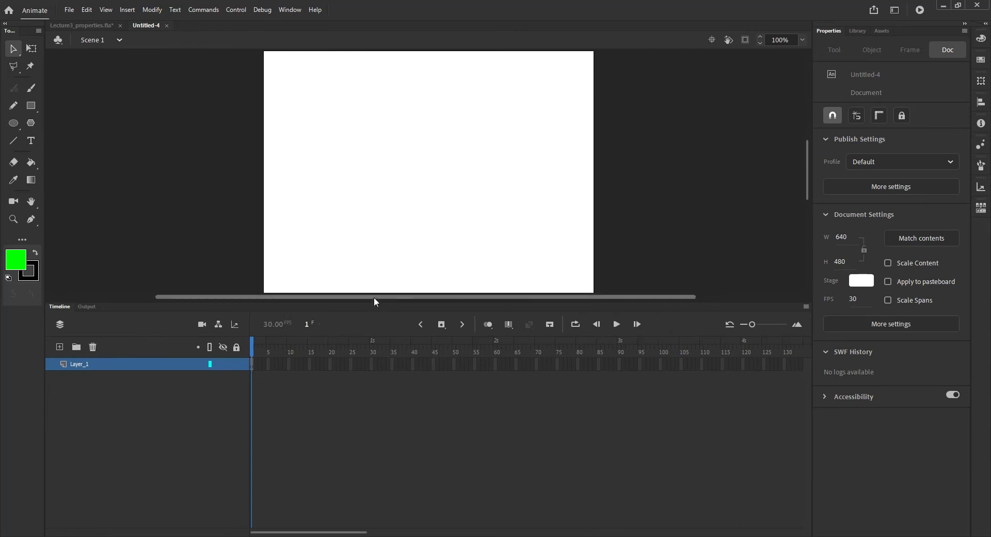
pyautogui.moveTo(376, 303); pyautogui.dragTo(376, 342)
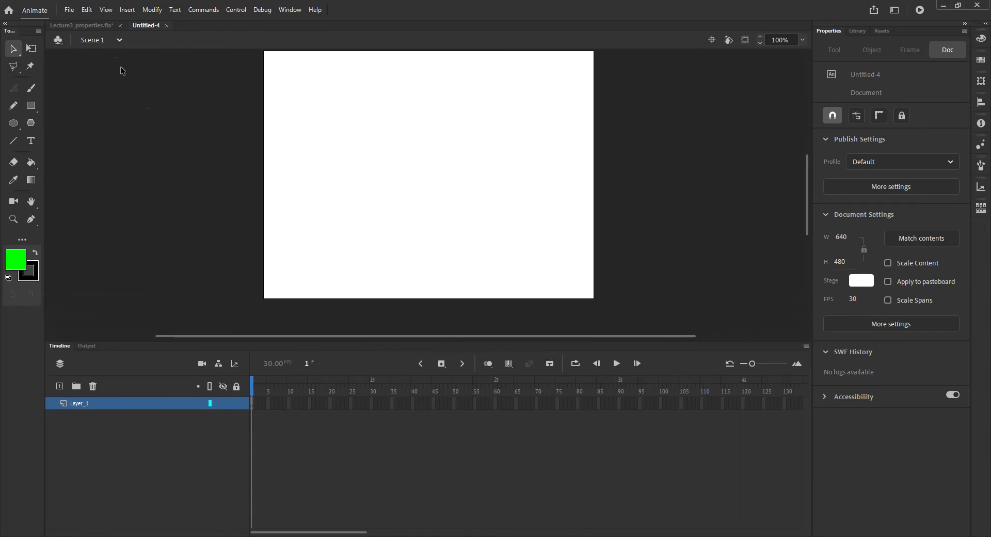
# Review the animation in Lecture3_properties.fla by scrubbing up to about frame 125, and return to the new document
pyautogui.click(91, 24)
pyautogui.moveTo(273, 388); pyautogui.dragTo(433, 388)
pyautogui.moveTo(722, 392); pyautogui.dragTo(759, 396)
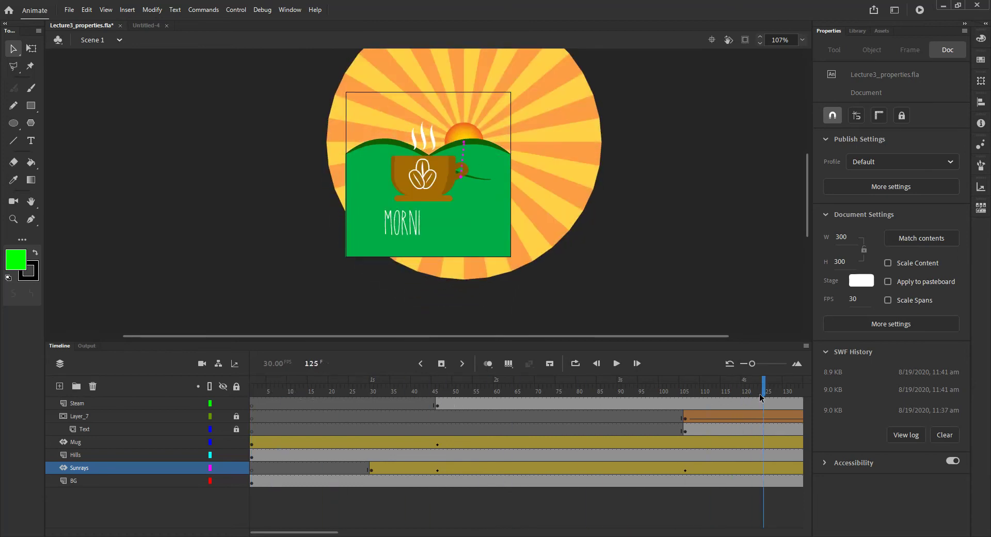
pyautogui.click(149, 25)
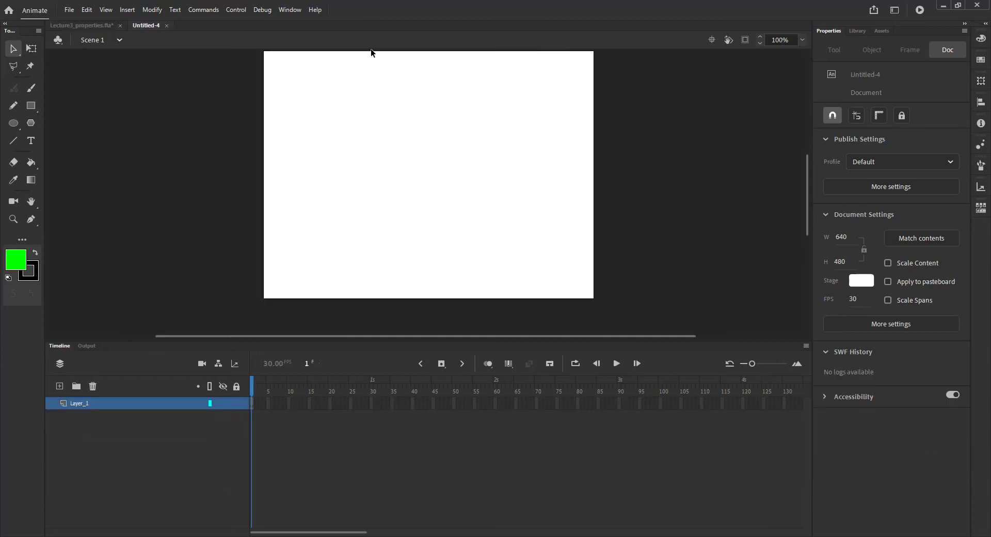
# Place the Sun symbol from the Lecture3_properties.fla library in the middle of the stage and show the new document's own library again
pyautogui.click(857, 29)
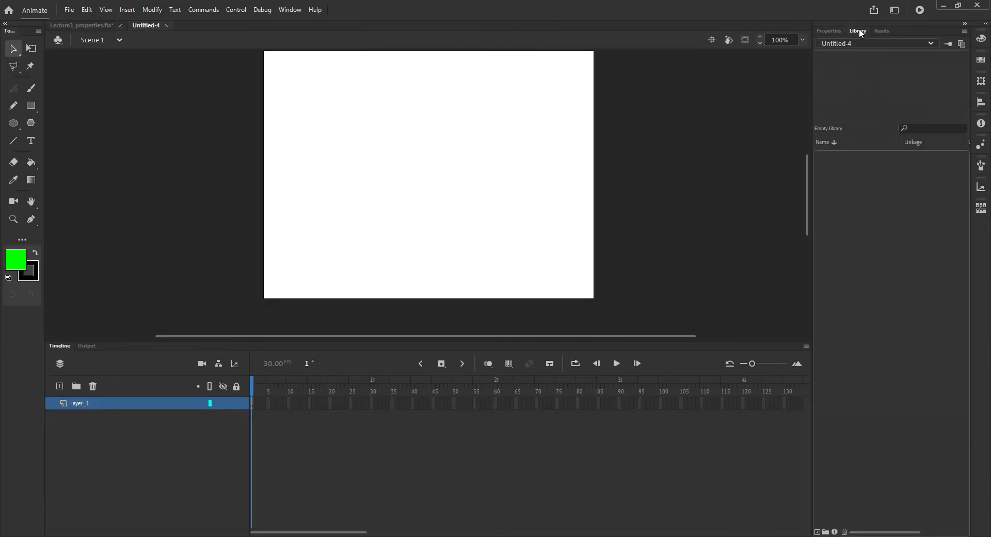
pyautogui.click(863, 42)
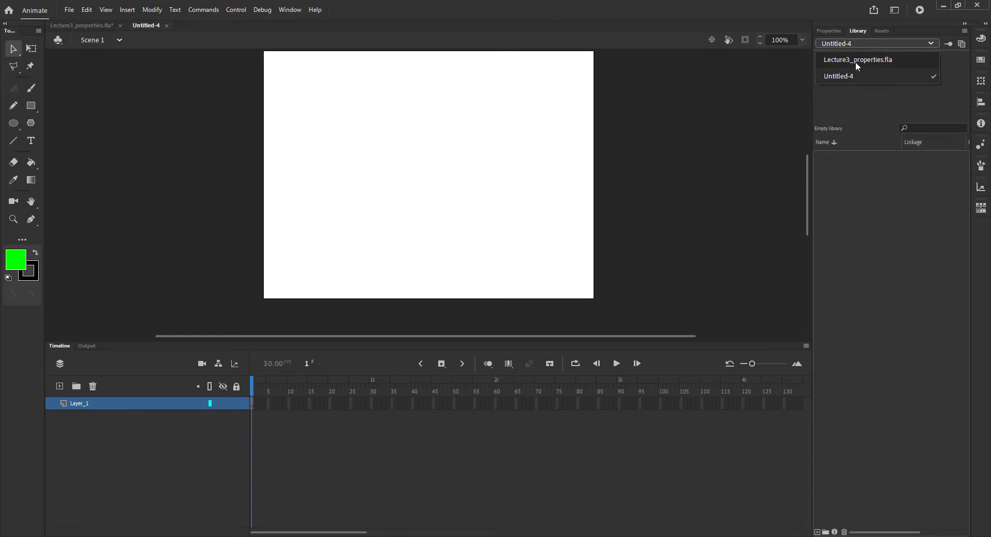
pyautogui.click(840, 60)
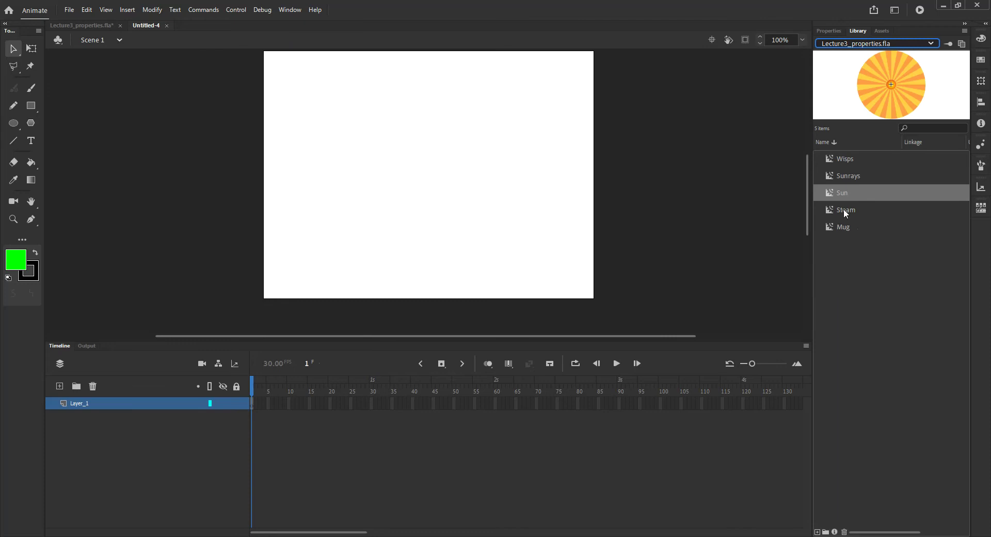
pyautogui.moveTo(829, 191); pyautogui.dragTo(422, 182)
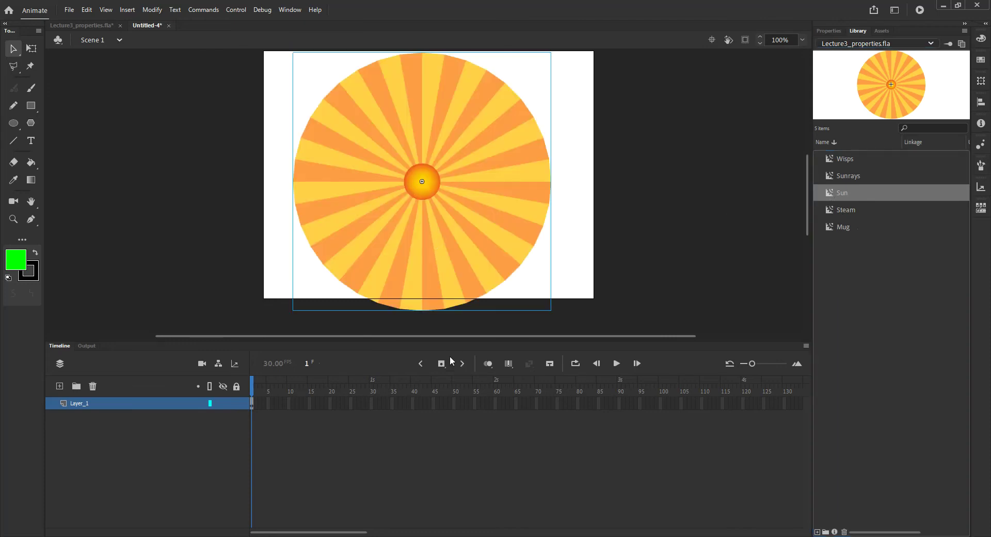
pyautogui.moveTo(439, 246); pyautogui.dragTo(446, 239)
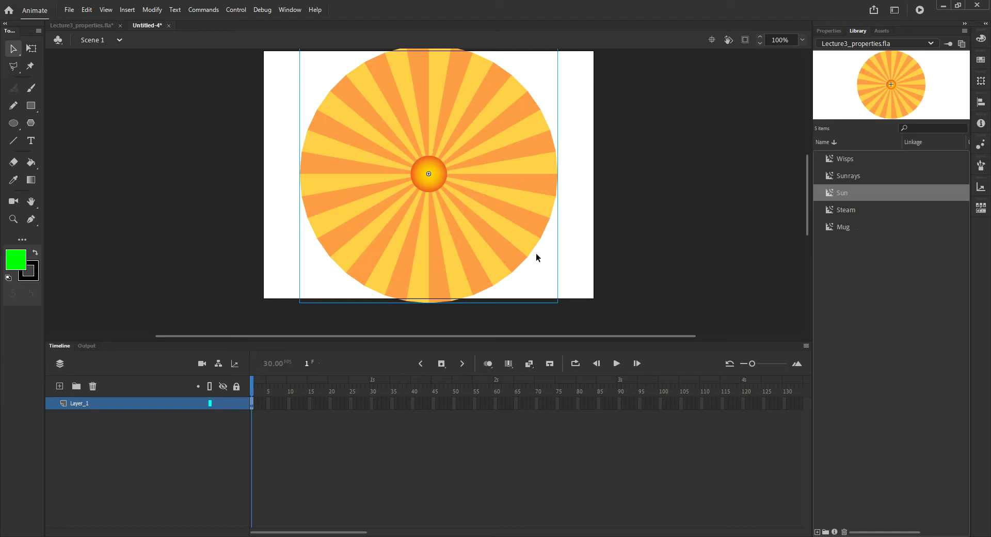
pyautogui.click(846, 43)
pyautogui.click(847, 62)
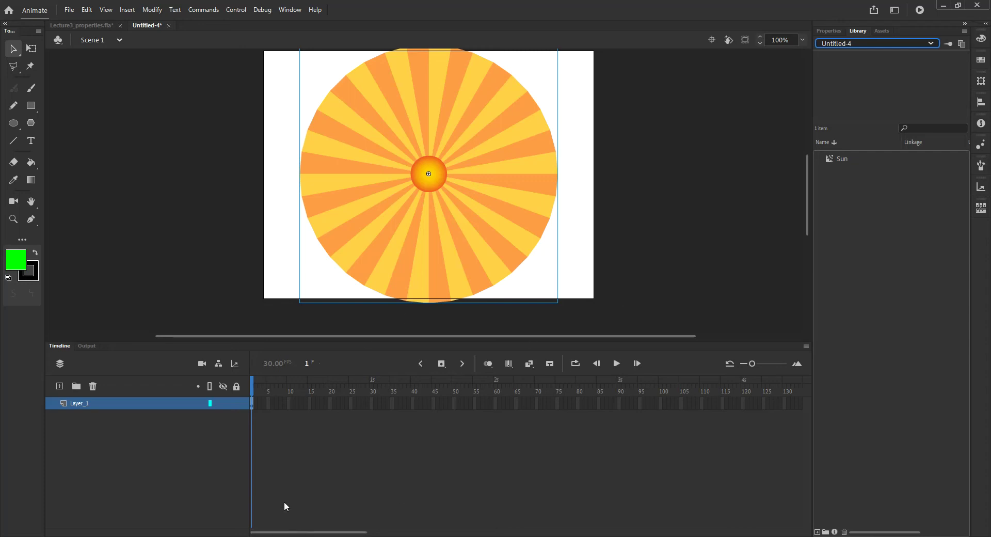
# Create a motion tween for the sun on Layer_1 and play it back
pyautogui.rightClick(251, 402)
pyautogui.click(305, 113)
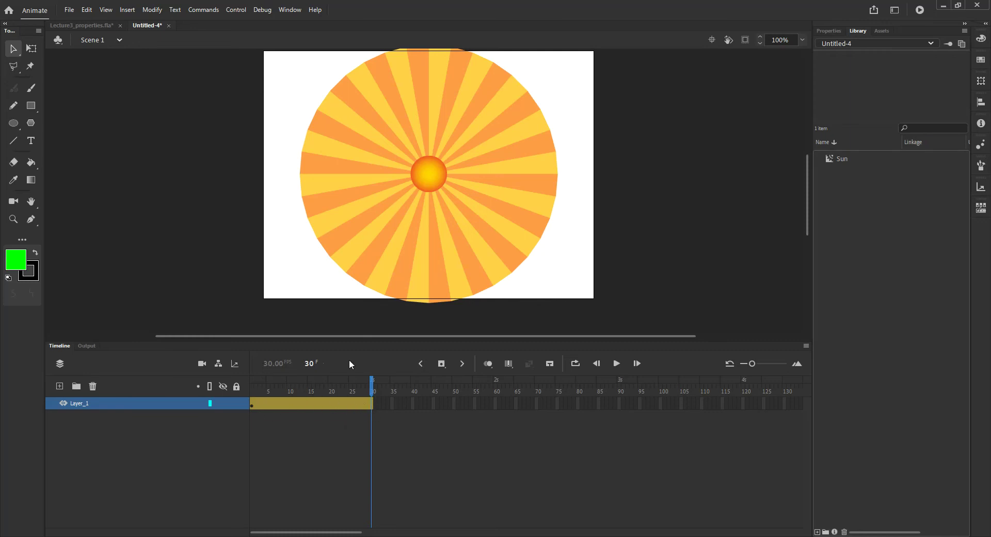
pyautogui.click(426, 181)
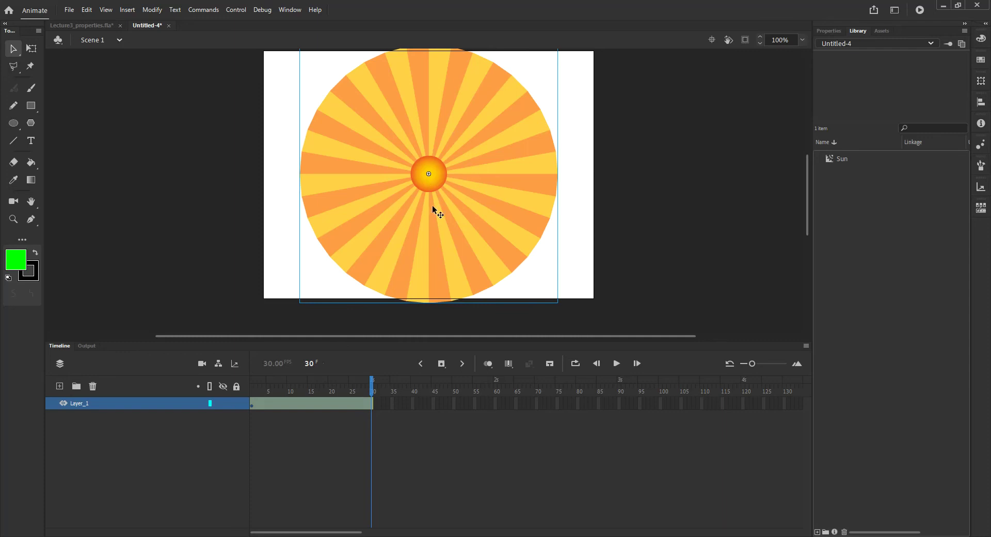
pyautogui.press('Return')
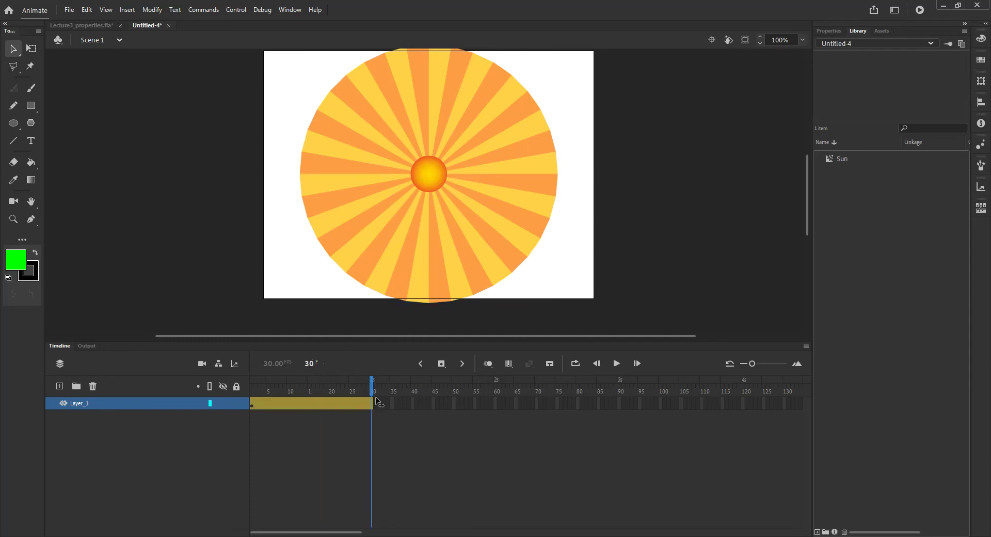
# Insert a Position keyframe at frame 30 of the sun's motion tween
pyautogui.click(372, 408)
pyautogui.click(371, 405)
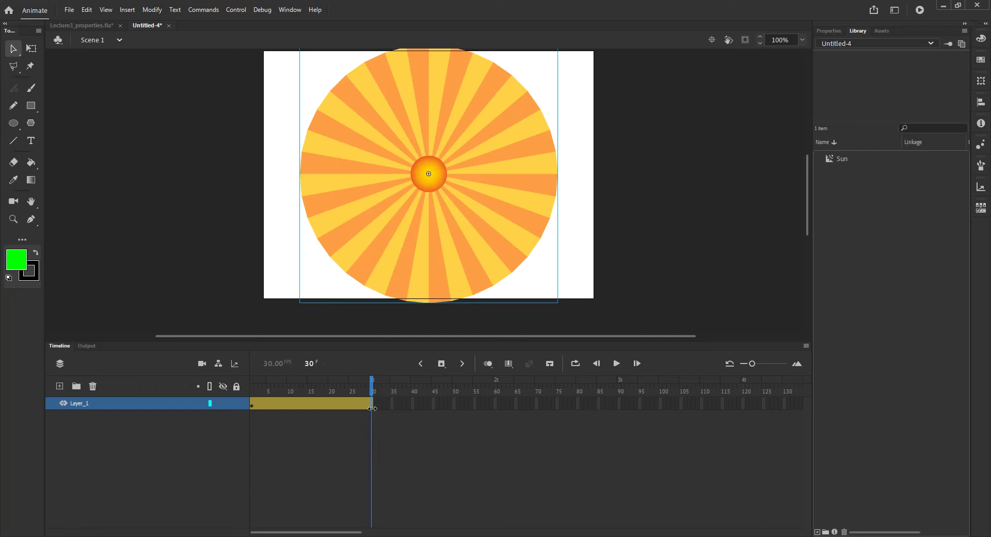
pyautogui.rightClick(370, 404)
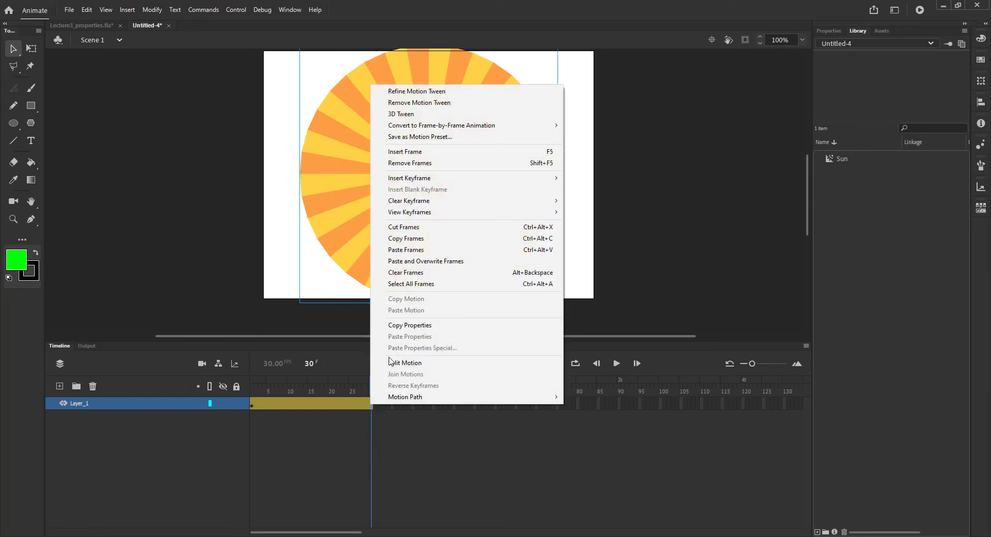
pyautogui.moveTo(440, 180)
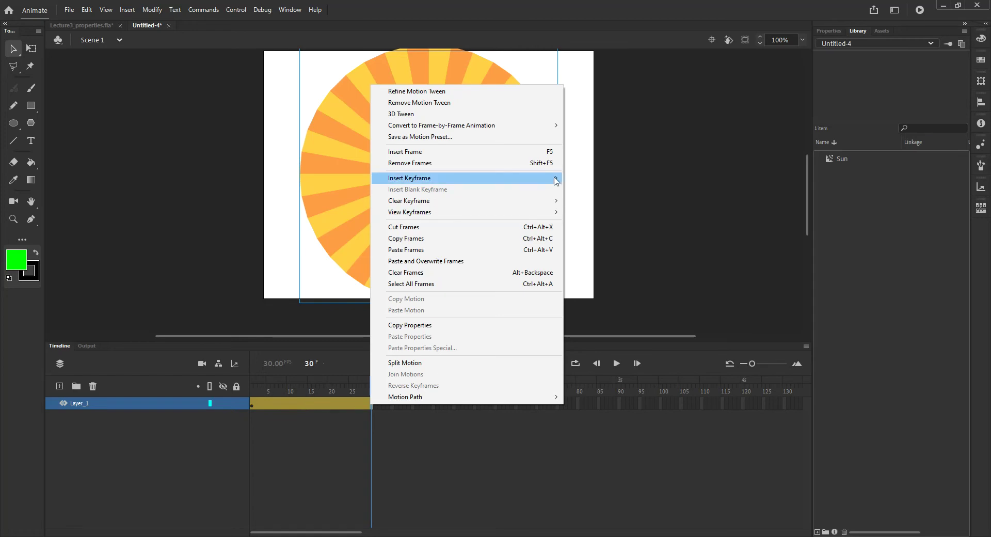
pyautogui.moveTo(556, 180)
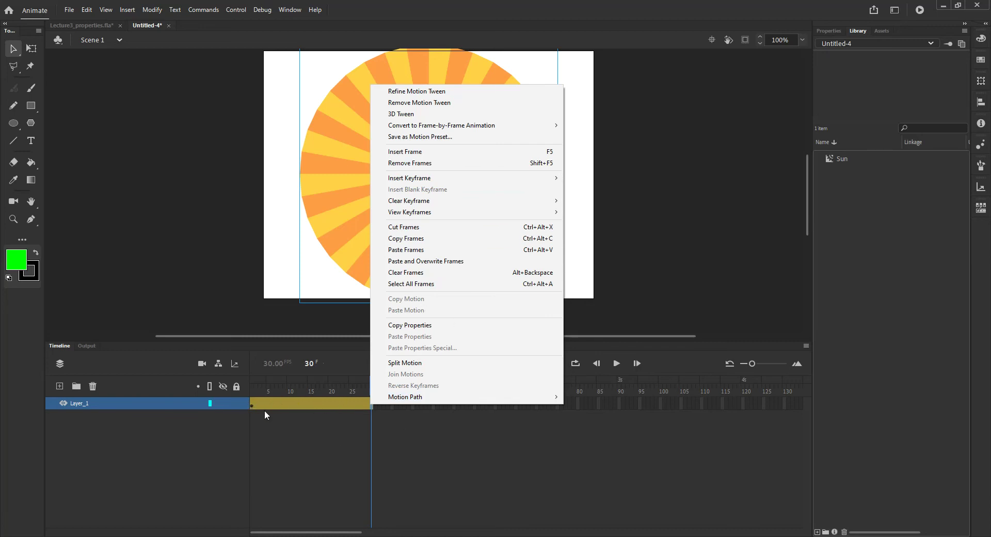
pyautogui.click(588, 178)
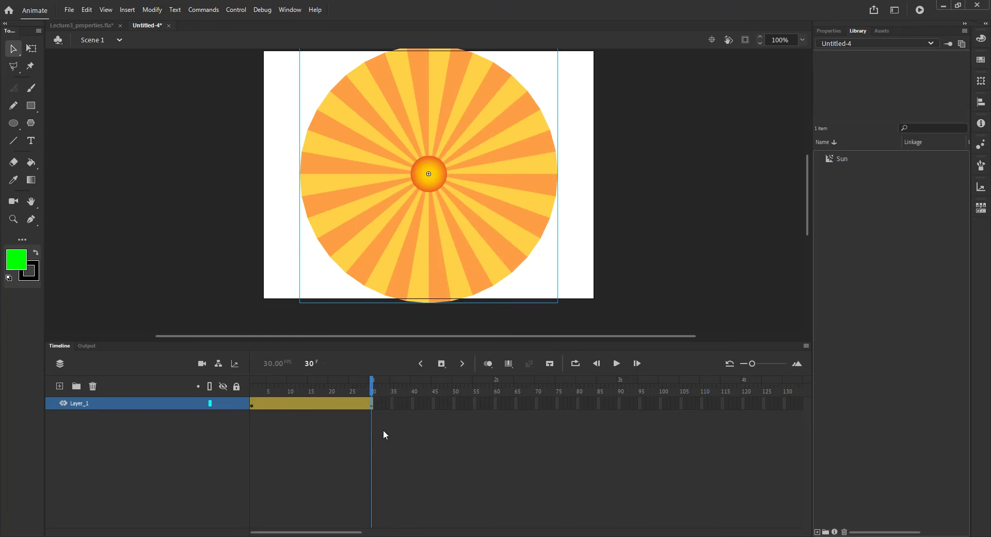
# Move the sun horizontally to the stage's right edge at frame 30 and scrub back to frame 1 to preview the motion
pyautogui.moveTo(372, 391)
pyautogui.mouseDown()
pyautogui.moveTo(360, 392)
pyautogui.moveTo(371, 386)
pyautogui.mouseUp()
pyautogui.click(371, 406)
pyautogui.moveTo(458, 248); pyautogui.dragTo(617, 248)
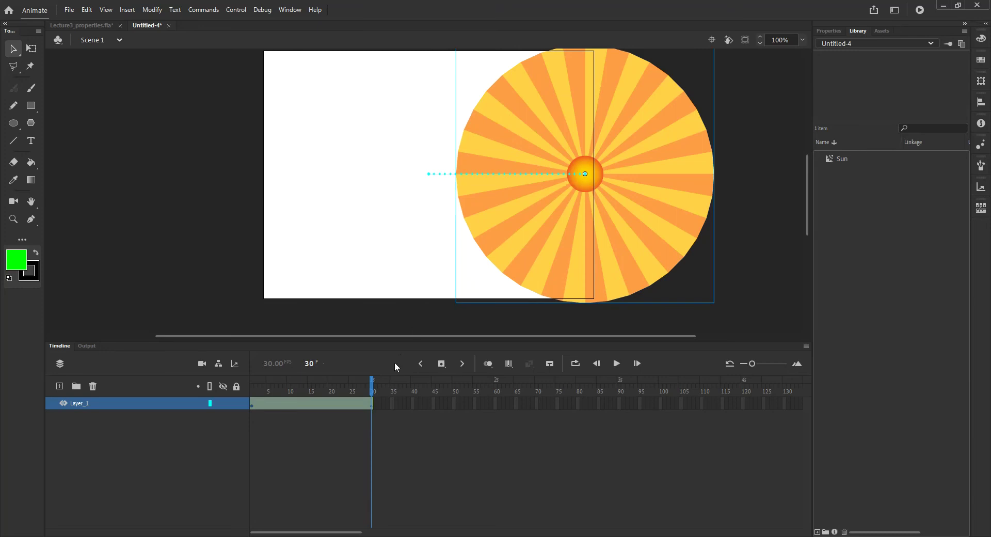
pyautogui.moveTo(372, 386); pyautogui.dragTo(237, 426)
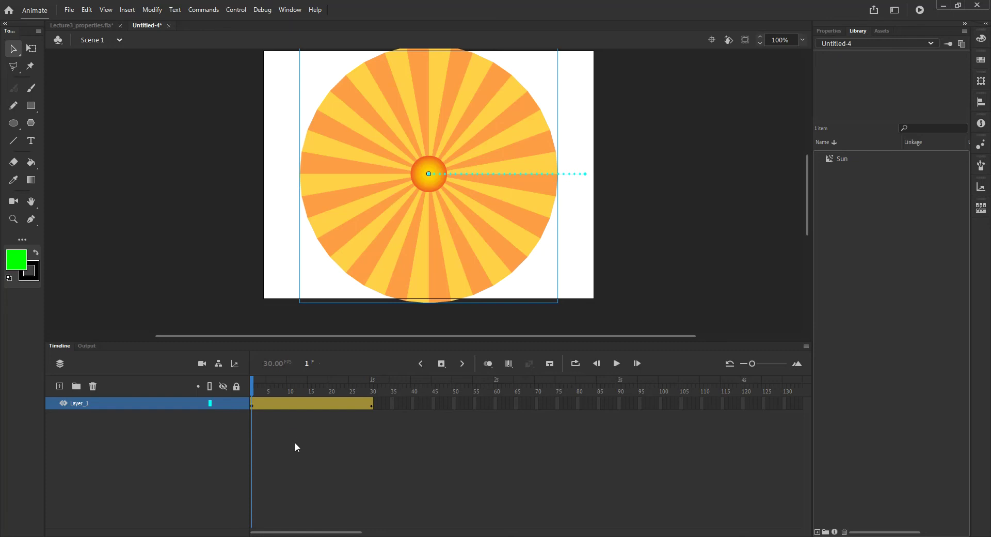
# Undo the sun's move and the Position keyframe at frame 30
pyautogui.hotkey('ctrl', 'z')
pyautogui.hotkey('ctrl', 'z')
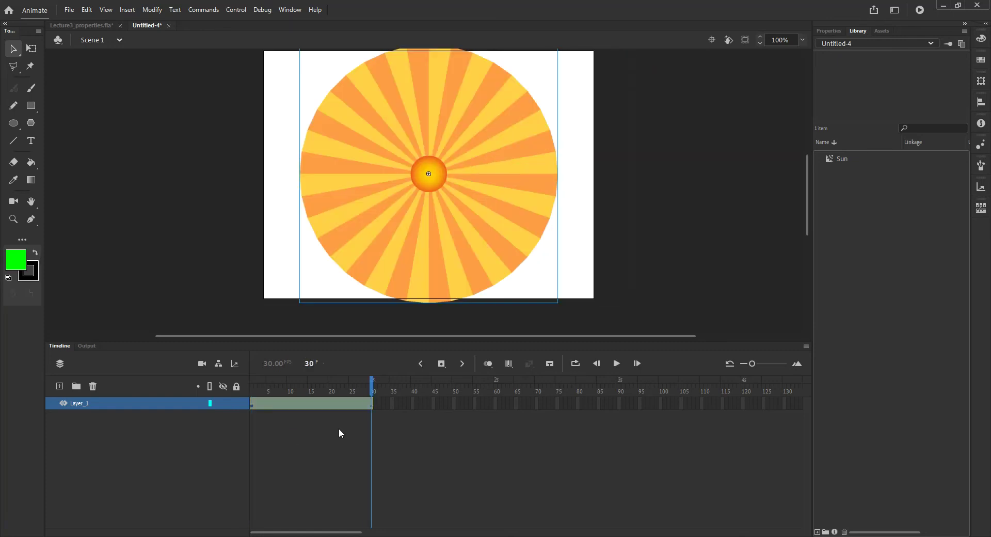
pyautogui.hotkey('ctrl', 'z')
pyautogui.hotkey('ctrl', 'z')
pyautogui.hotkey('ctrl', 'z')
# Insert a Scale keyframe at frame 30, shrink the sun to about a third of its size, and scrub through the tween
pyautogui.rightClick(371, 400)
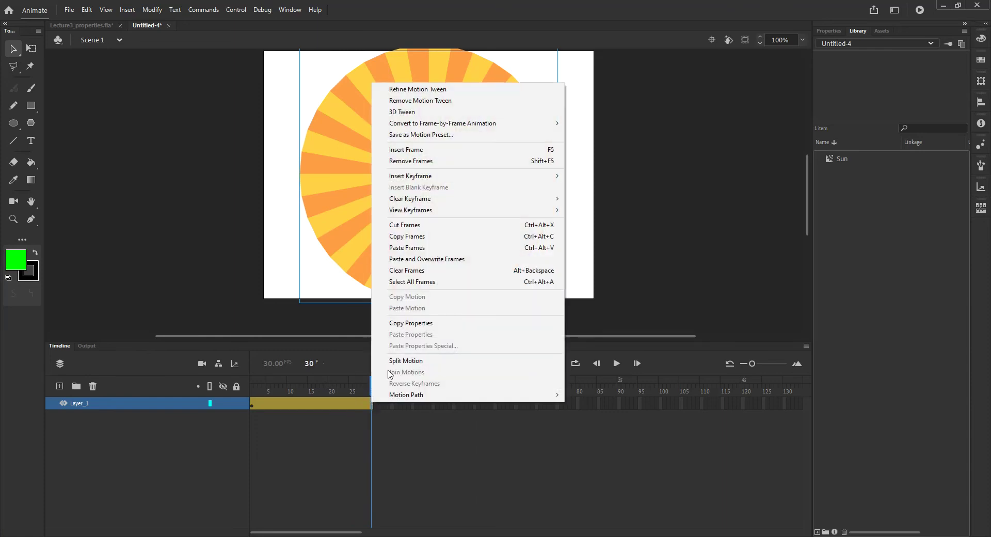
pyautogui.moveTo(464, 185)
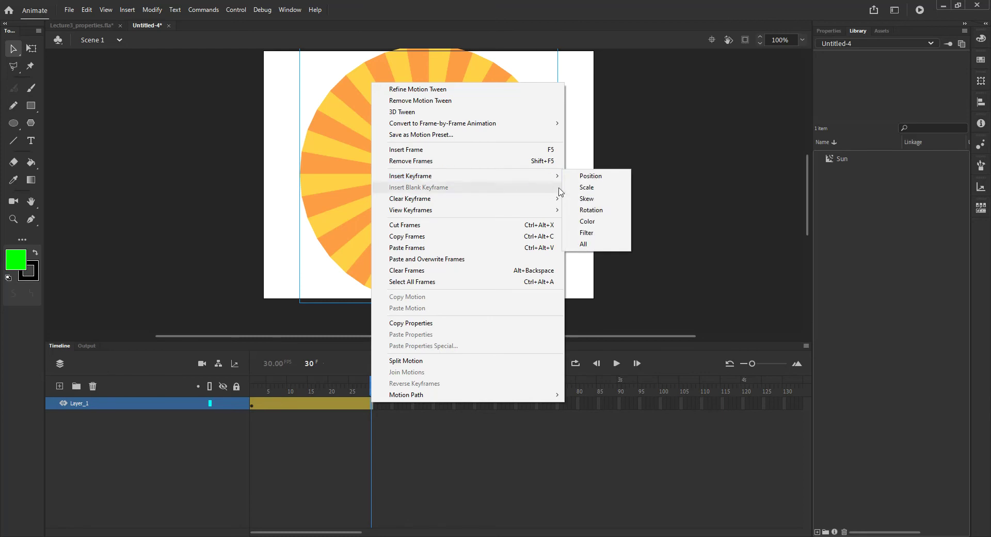
pyautogui.click(602, 189)
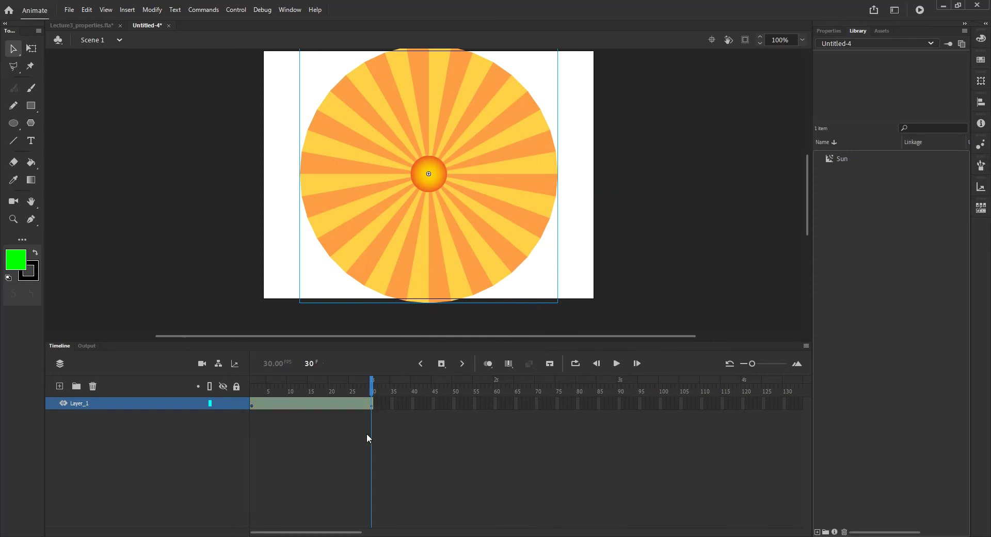
pyautogui.click(32, 48)
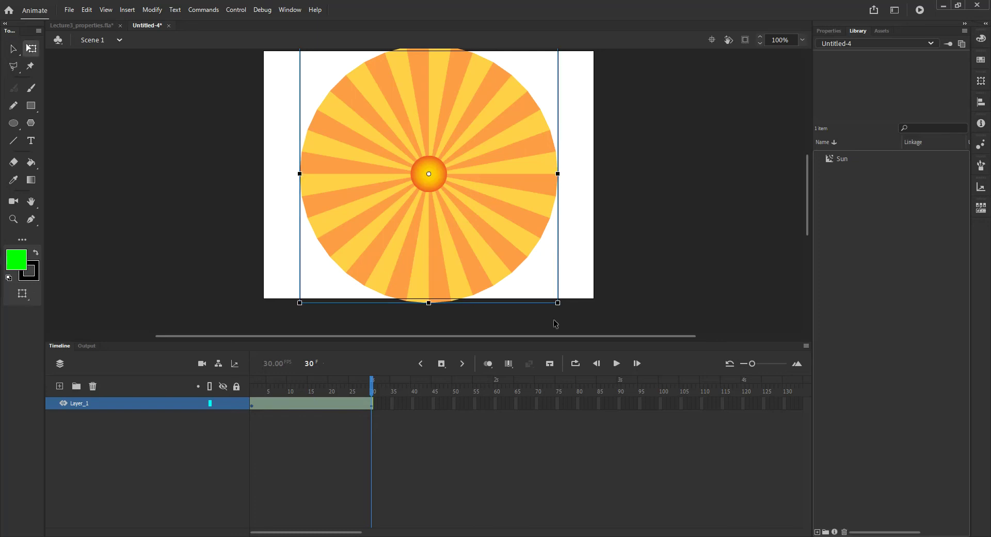
pyautogui.moveTo(558, 303); pyautogui.dragTo(474, 251)
pyautogui.moveTo(369, 391); pyautogui.dragTo(252, 392)
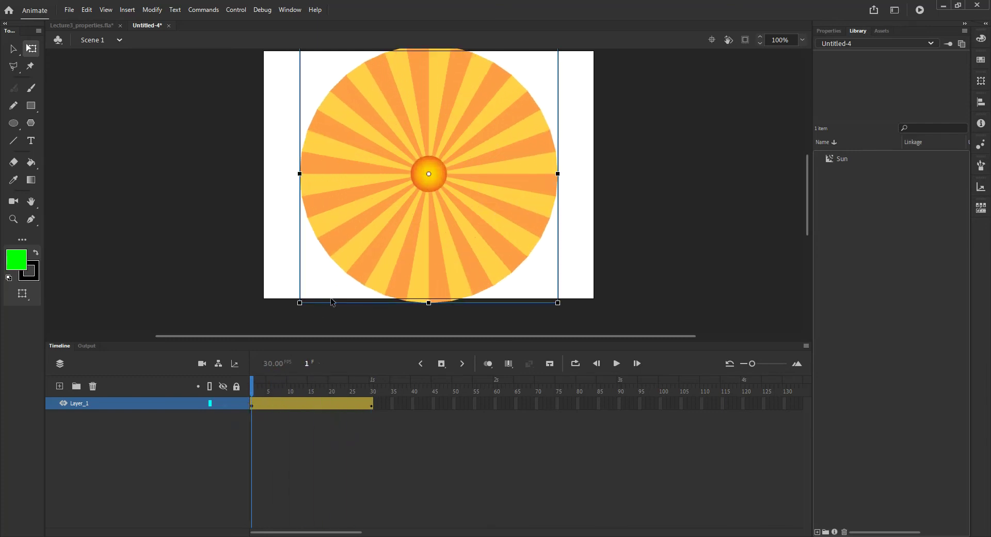
# Extend the tween with a keyframe at frame 45, enlarge the sun there with Free Transform, and preview the scaling
pyautogui.click(433, 405)
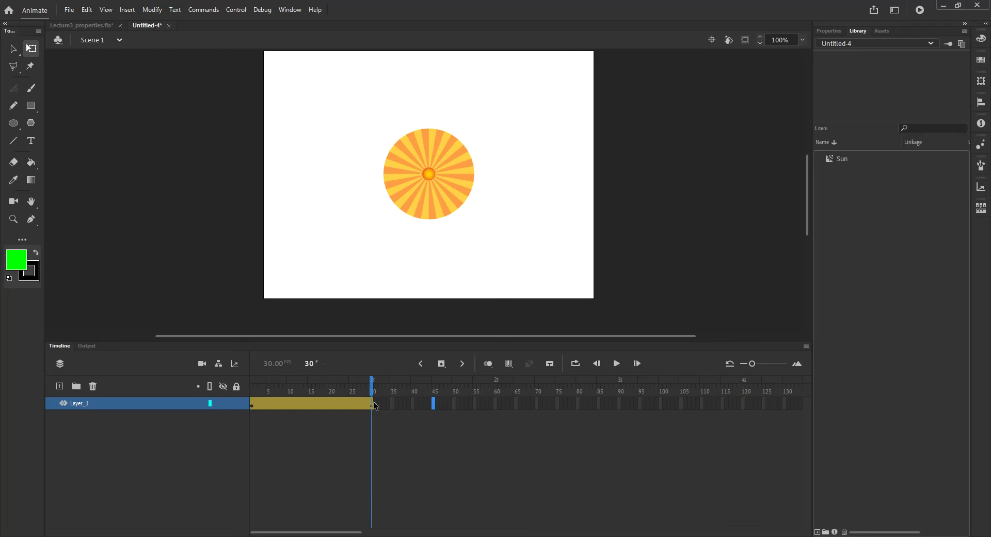
pyautogui.press('F6')
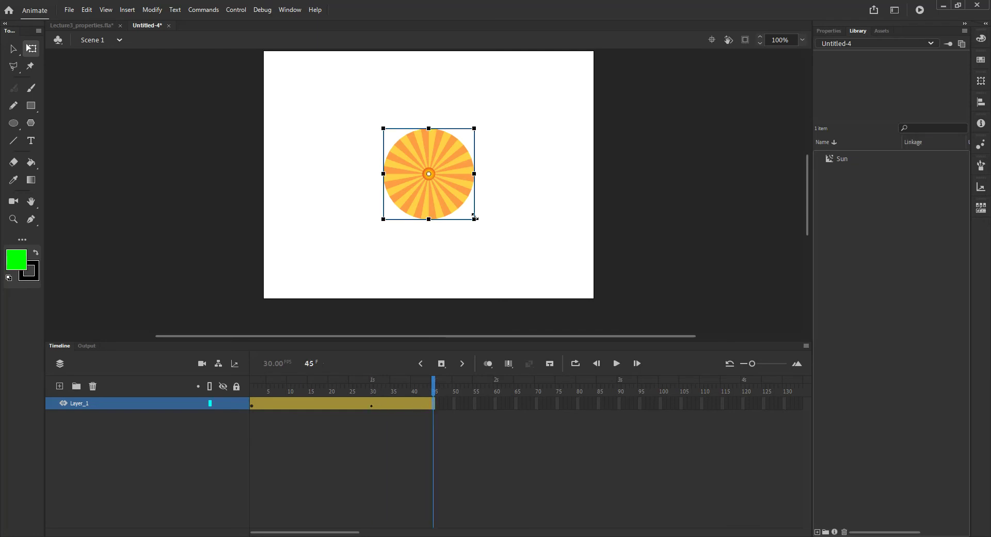
pyautogui.moveTo(474, 220); pyautogui.dragTo(530, 290)
pyautogui.moveTo(435, 393); pyautogui.dragTo(168, 415)
pyautogui.press('Return')
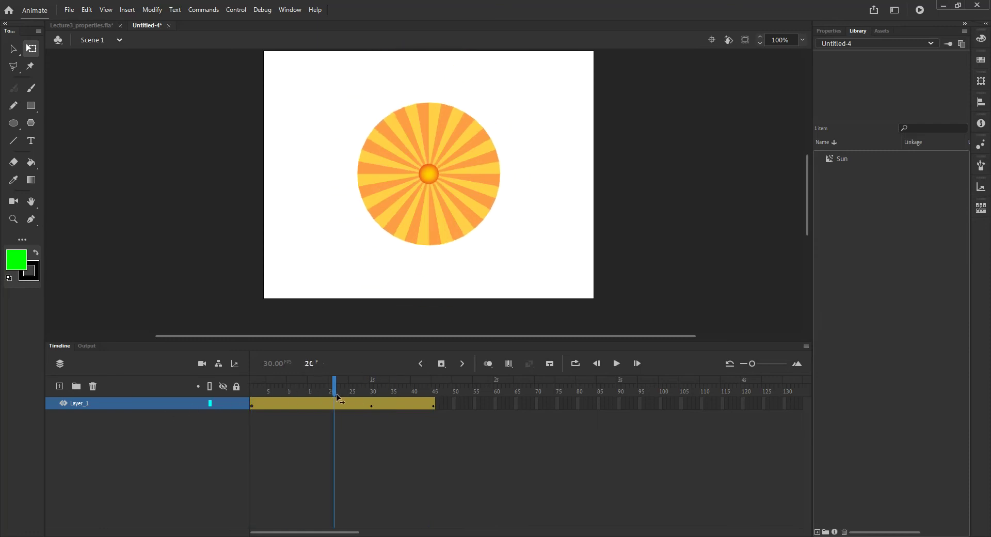
pyautogui.moveTo(253, 408); pyautogui.dragTo(264, 424)
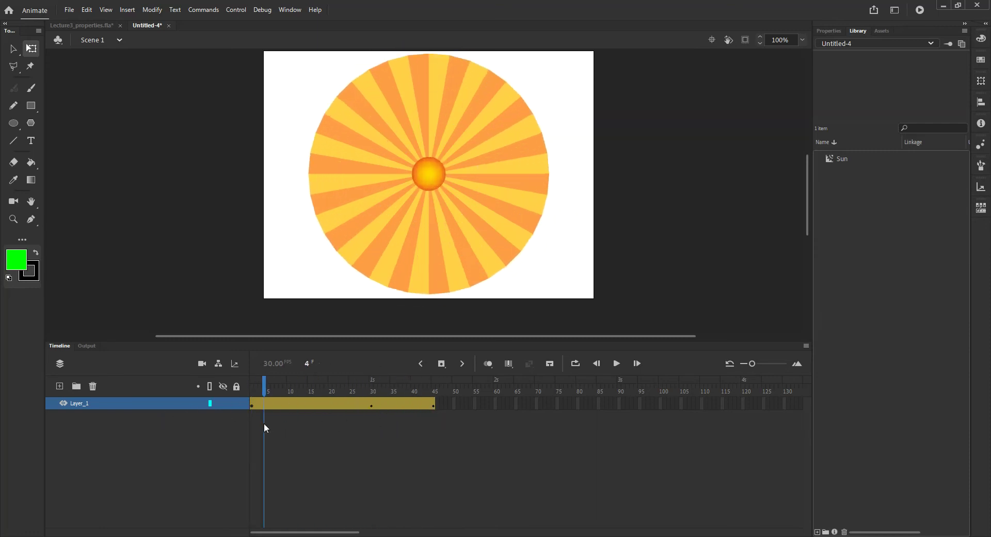
# Undo the frame 45 extension and all scaling changes, including the Scale keyframe at frame 30
pyautogui.hotkey('ctrl', 'z')
pyautogui.hotkey('ctrl', 'z')
pyautogui.hotkey('ctrl', 'z')
pyautogui.hotkey('ctrl', 'z')
pyautogui.hotkey('ctrl', 'z')
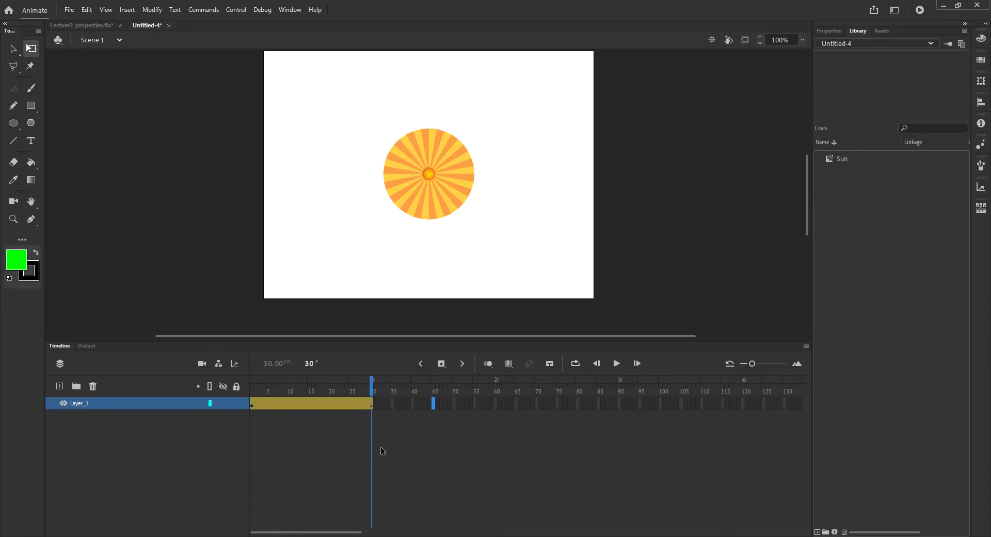
pyautogui.hotkey('ctrl', 'z')
pyautogui.hotkey('ctrl', 'z')
pyautogui.hotkey('ctrl', 'z')
pyautogui.hotkey('ctrl', 'z')
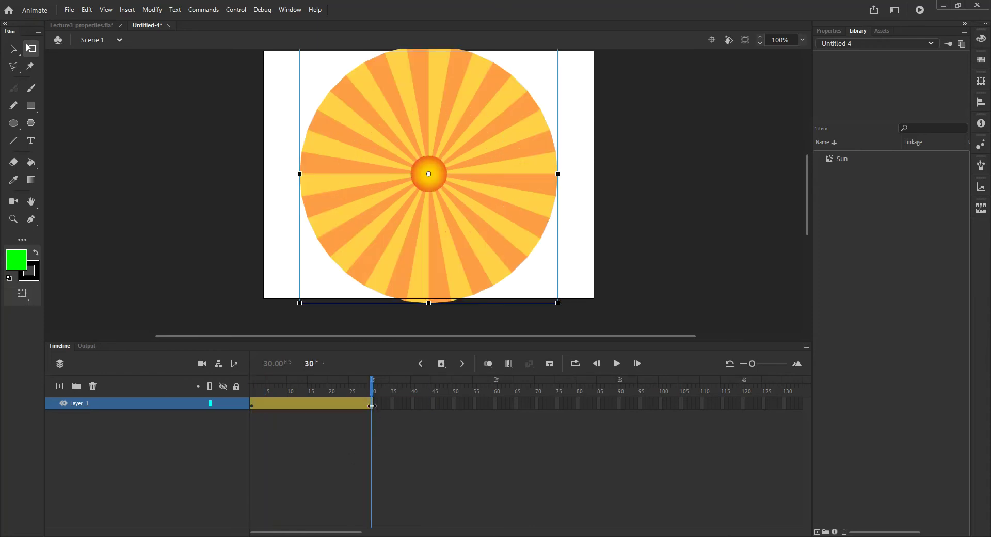
# Insert a Skew keyframe at frame 30, skew the sun by shifting its lower edge to the left, and scrub to preview it
pyautogui.rightClick(370, 404)
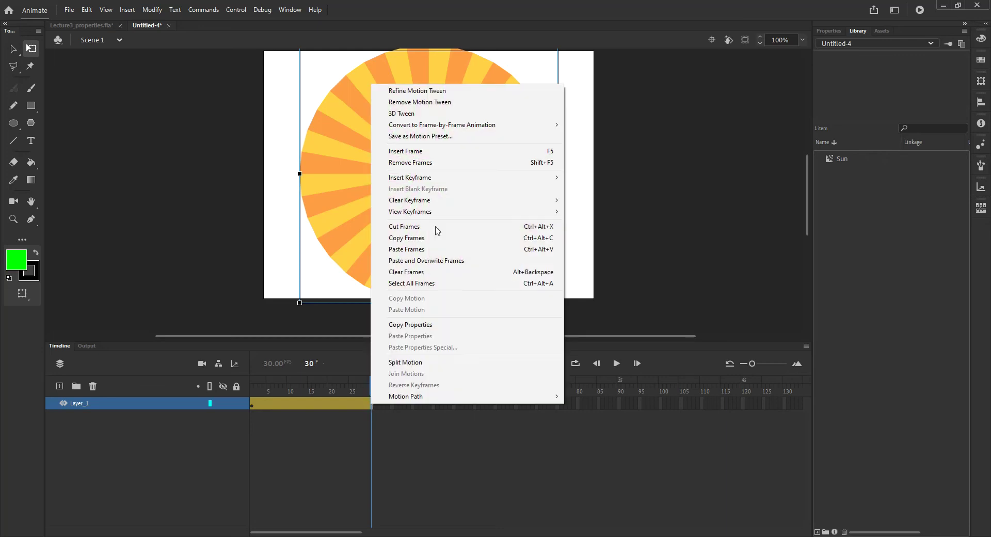
pyautogui.click(466, 168)
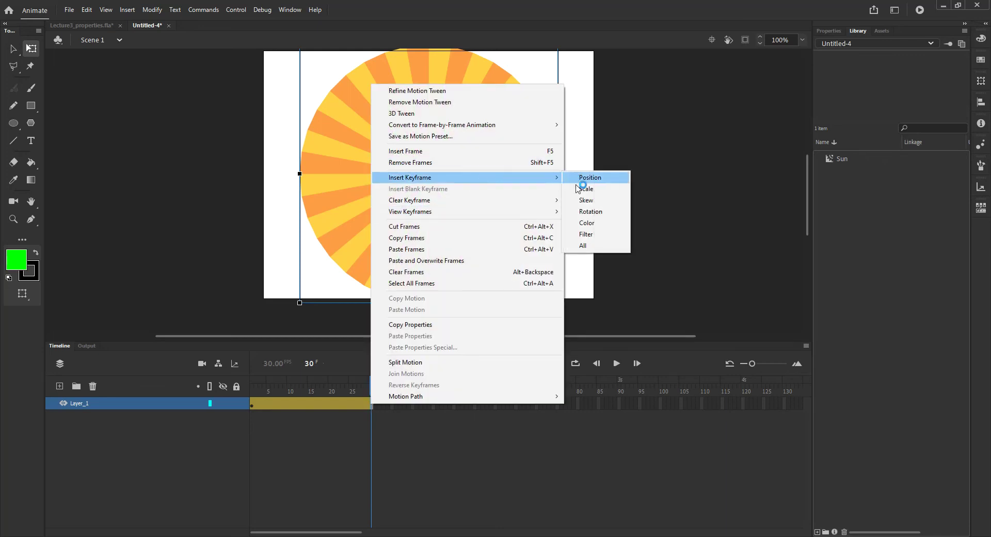
pyautogui.click(588, 197)
pyautogui.moveTo(449, 303); pyautogui.dragTo(382, 302)
pyautogui.click(414, 435)
pyautogui.moveTo(376, 394); pyautogui.dragTo(259, 426)
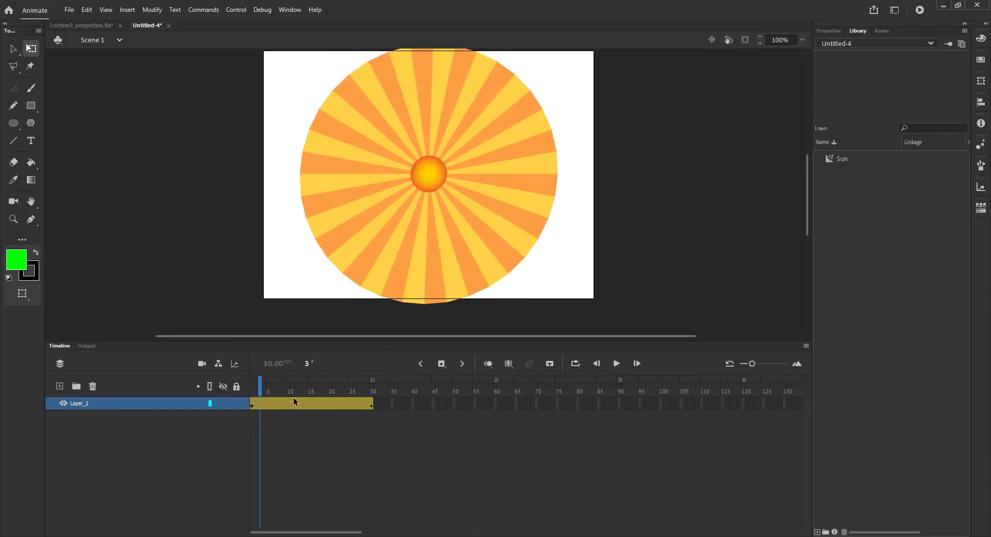
# Undo the sun's skew and the Skew keyframe at frame 30
pyautogui.hotkey('ctrl', 'z')
pyautogui.hotkey('ctrl', 'z')
pyautogui.hotkey('ctrl', 'z')
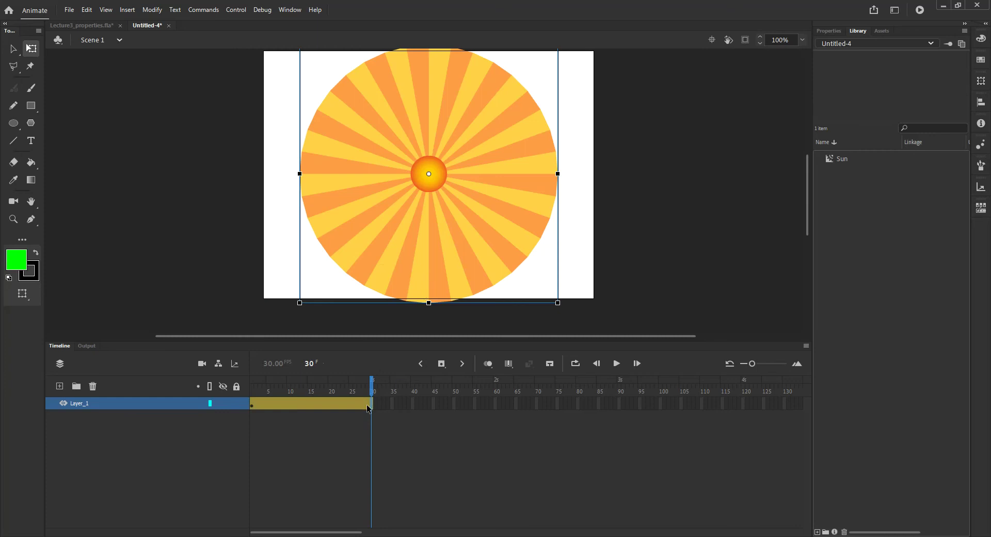
# Insert a Rotation keyframe at frame 30 of the Layer_1 motion tween
pyautogui.rightClick(430, 284)
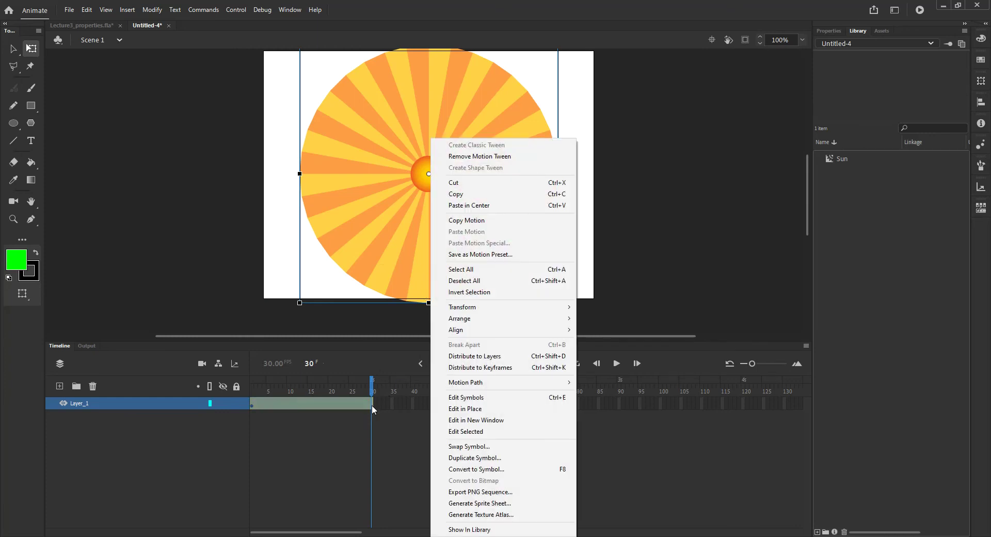
pyautogui.click(370, 404)
pyautogui.rightClick(370, 406)
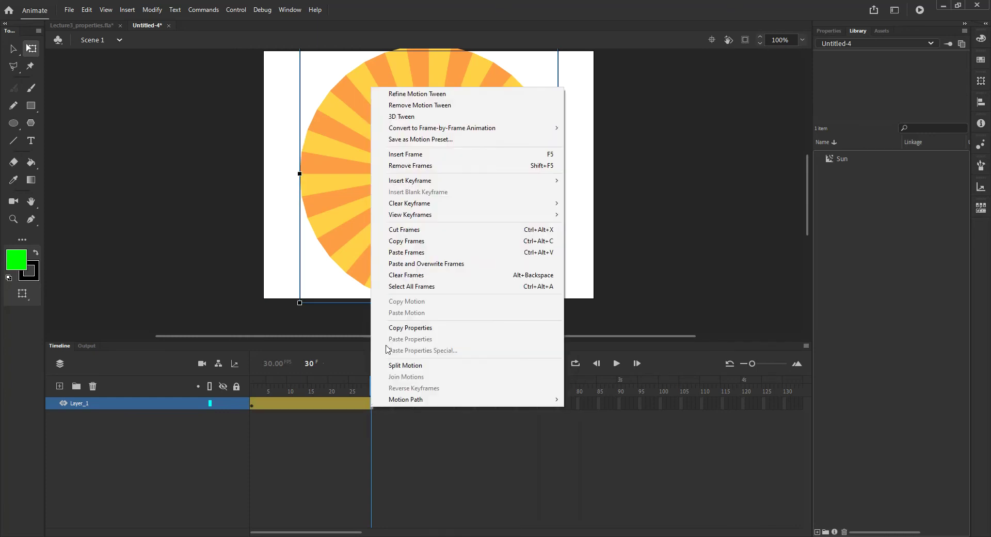
pyautogui.moveTo(448, 181)
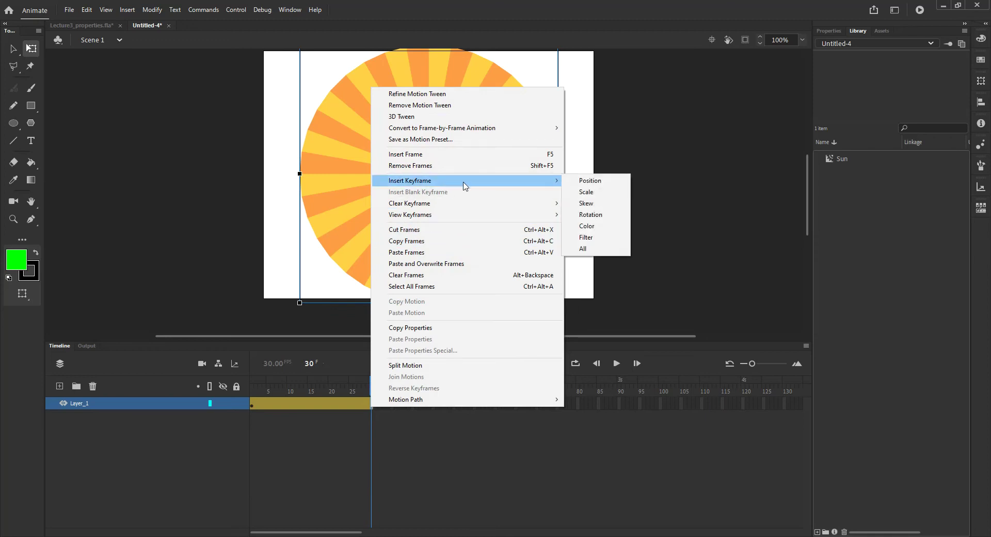
pyautogui.click(590, 215)
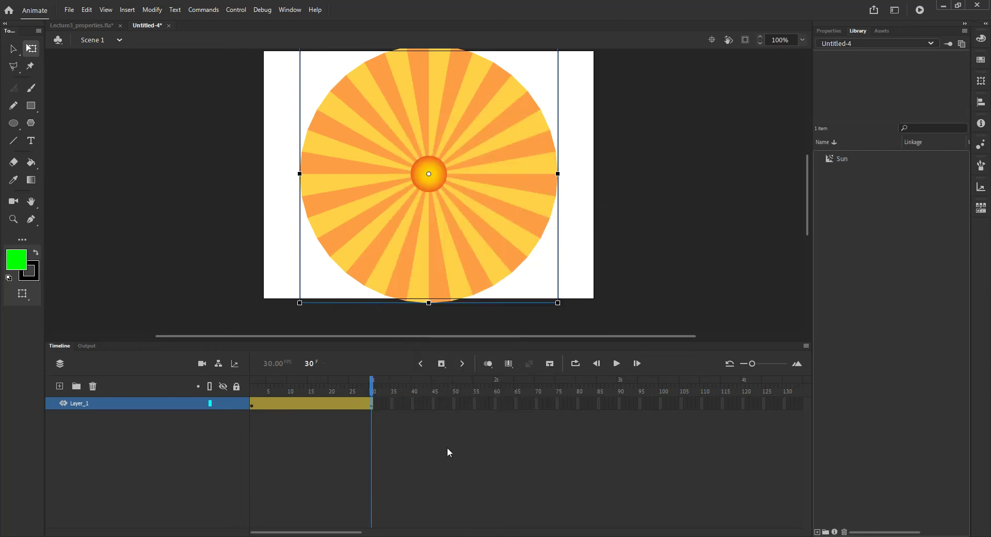
# Show the sun instance's properties and switch to the Selection tool
pyautogui.click(829, 30)
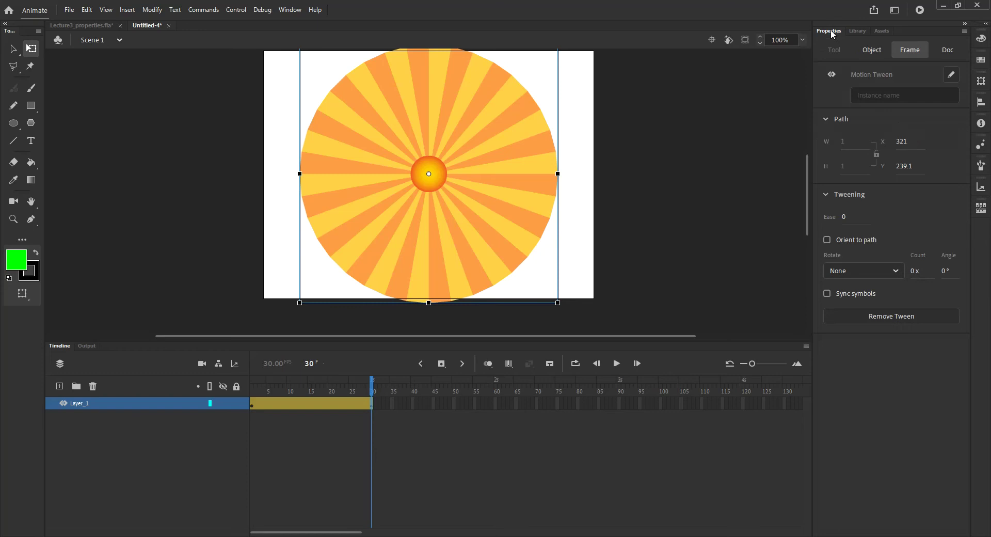
pyautogui.click(407, 261)
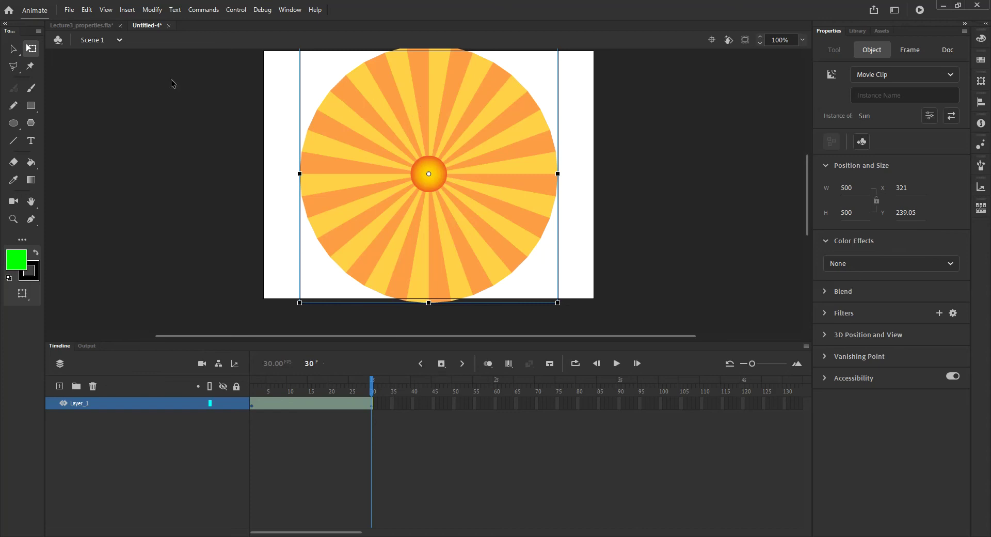
pyautogui.click(13, 49)
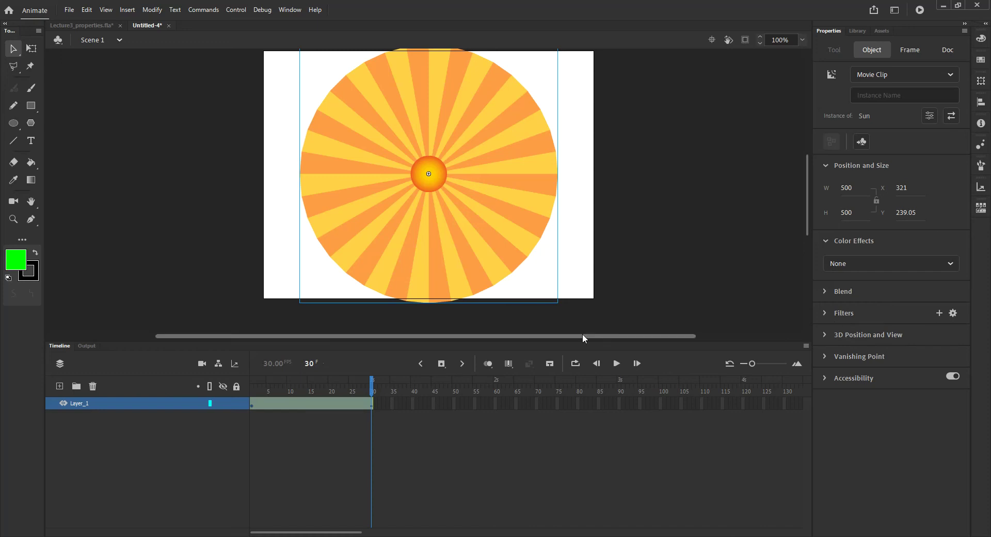
pyautogui.click(369, 403)
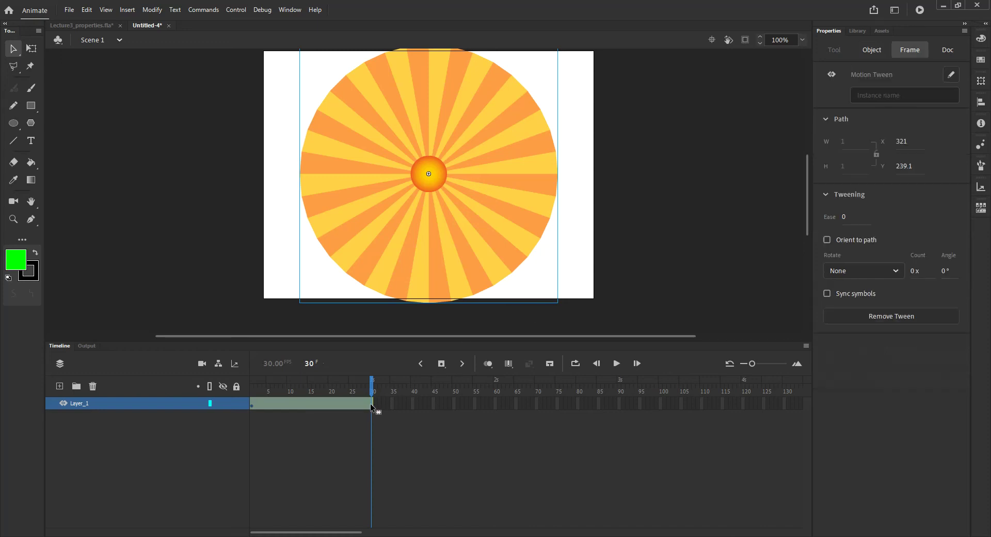
pyautogui.rightClick(370, 403)
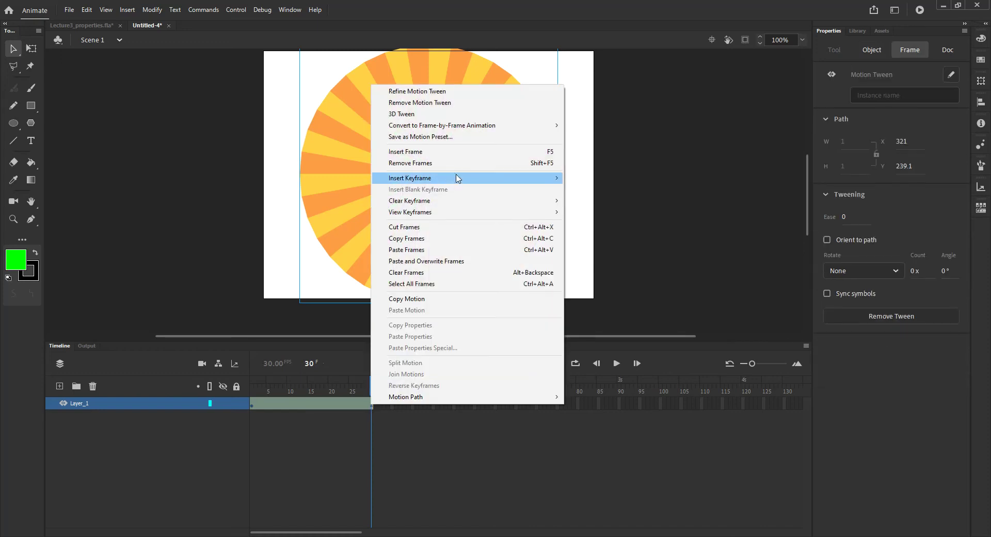
pyautogui.moveTo(464, 179)
pyautogui.click(344, 161)
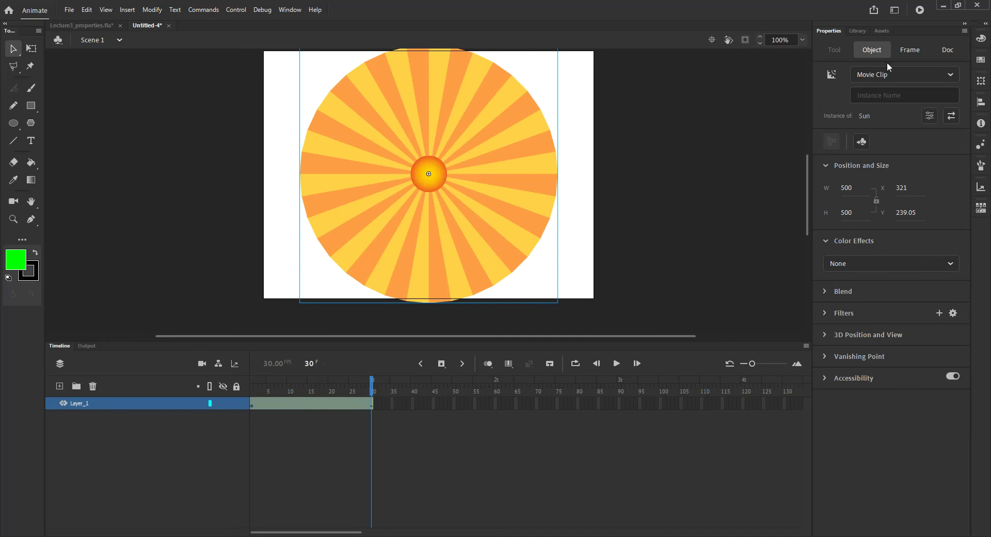
# Set the motion tween's Rotate option to Clockwise and scrub the timeline to preview the rotation
pyautogui.click(909, 50)
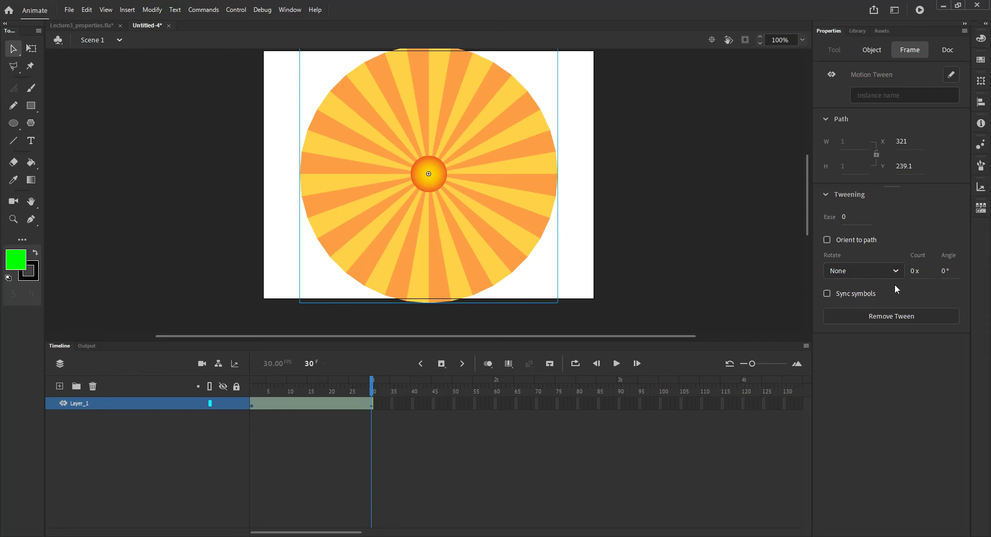
pyautogui.click(895, 271)
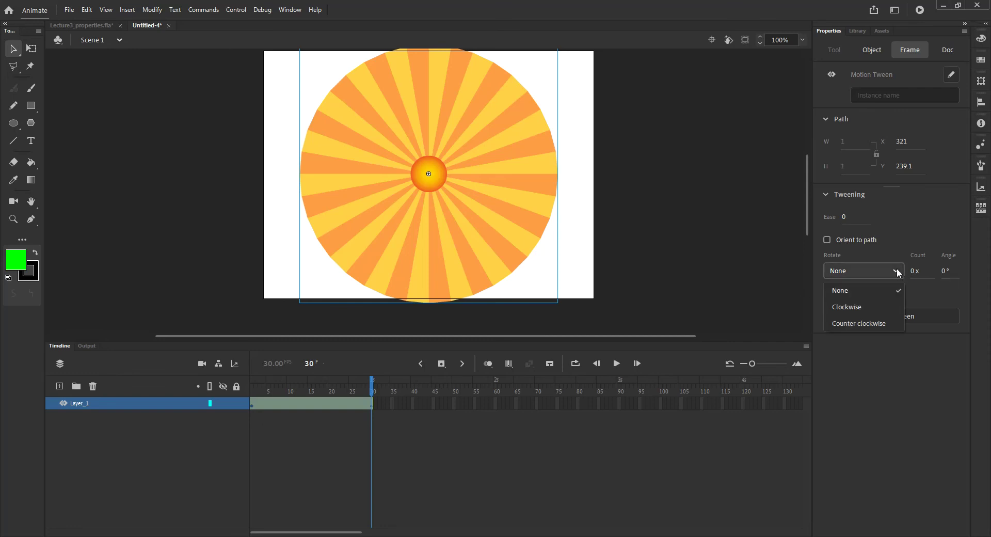
pyautogui.click(871, 307)
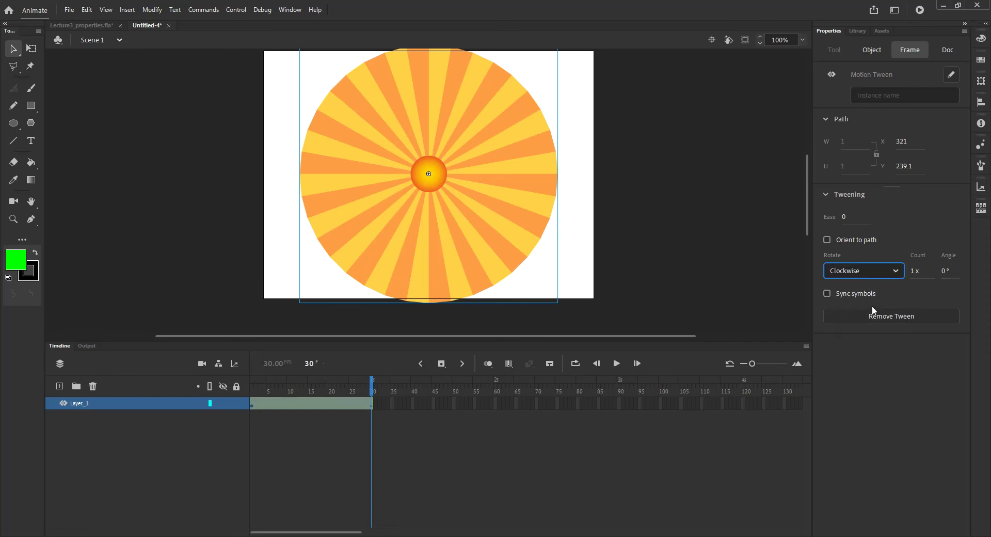
pyautogui.click(576, 404)
pyautogui.moveTo(376, 393); pyautogui.dragTo(370, 430)
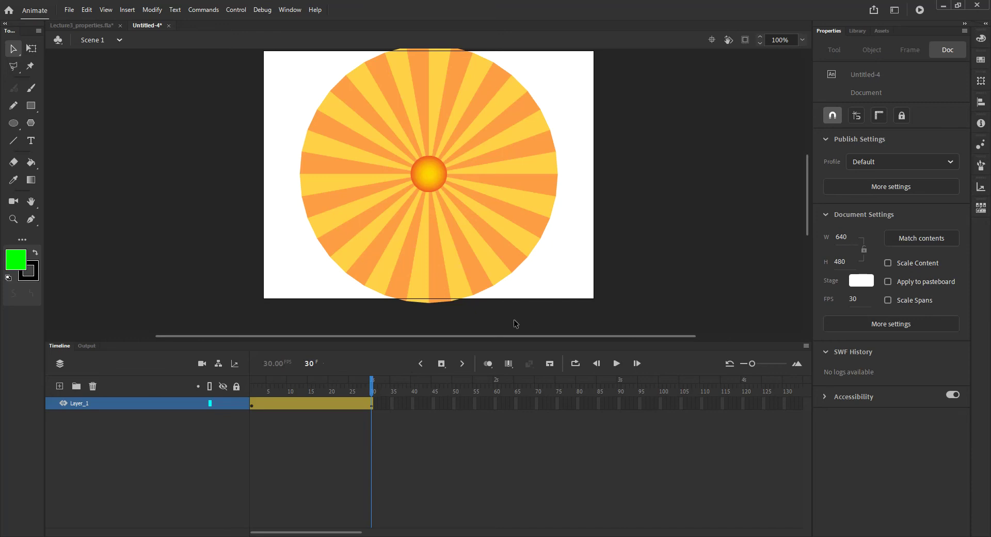
# Undo the clockwise rotation and the Rotation keyframe at frame 30
pyautogui.hotkey('ctrl', 'a')
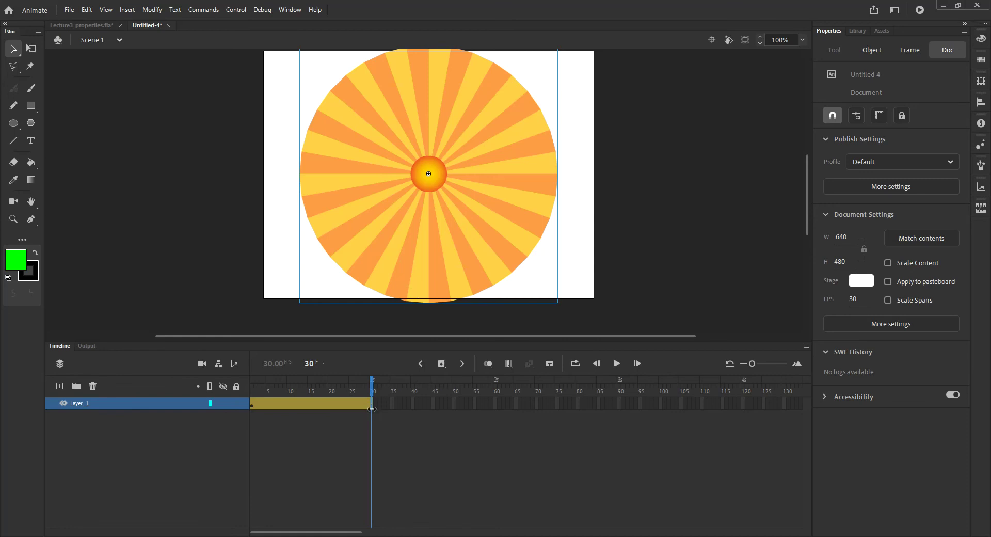
pyautogui.rightClick(370, 404)
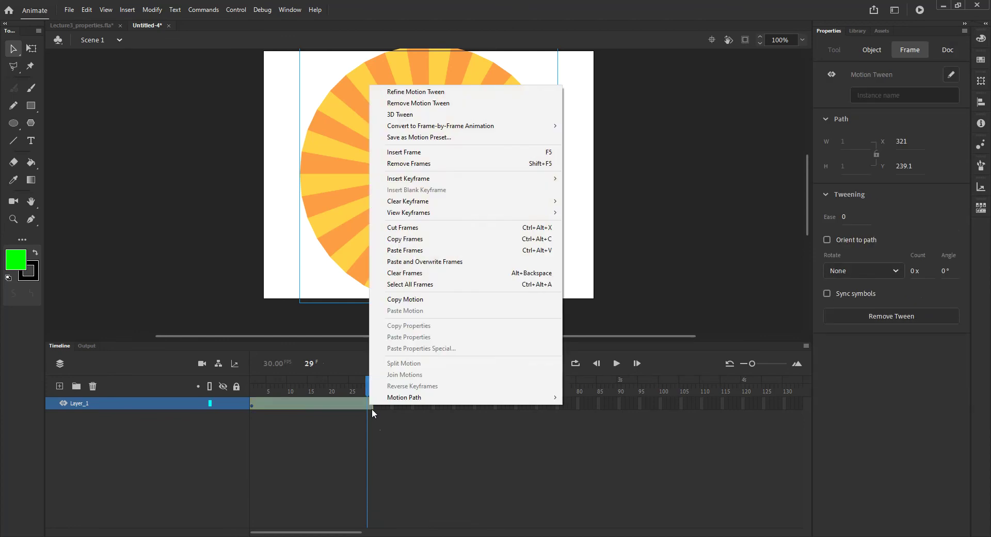
pyautogui.press('Escape')
pyautogui.click(372, 404)
pyautogui.click(377, 429)
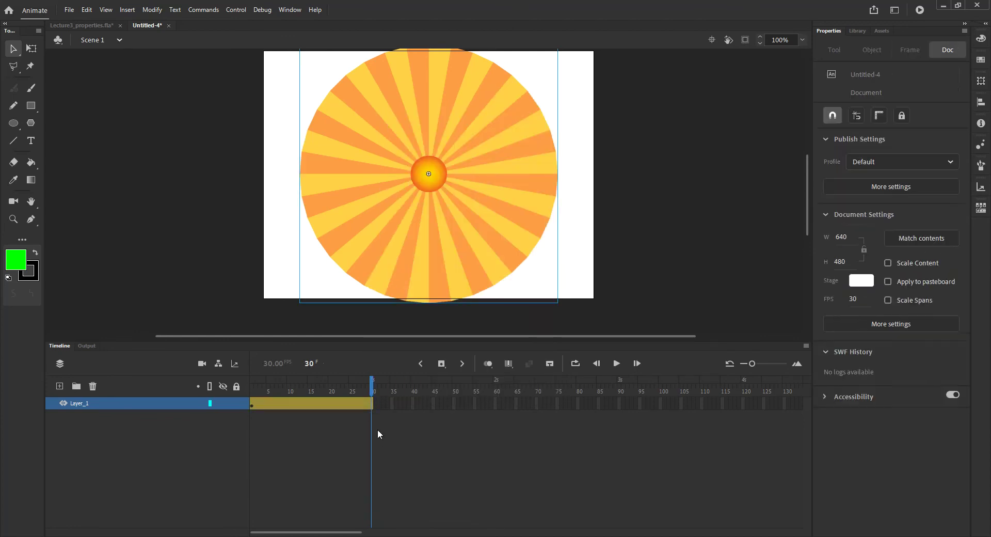
# Try to insert a Filter keyframe at frame 30 of the Layer_1 motion tween
pyautogui.click(370, 402)
pyautogui.rightClick(371, 404)
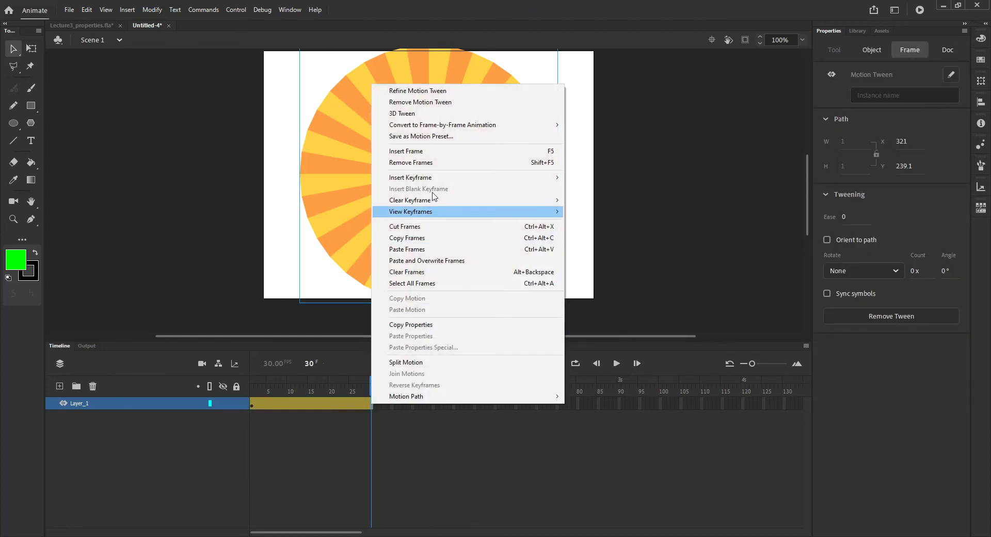
pyautogui.moveTo(440, 183)
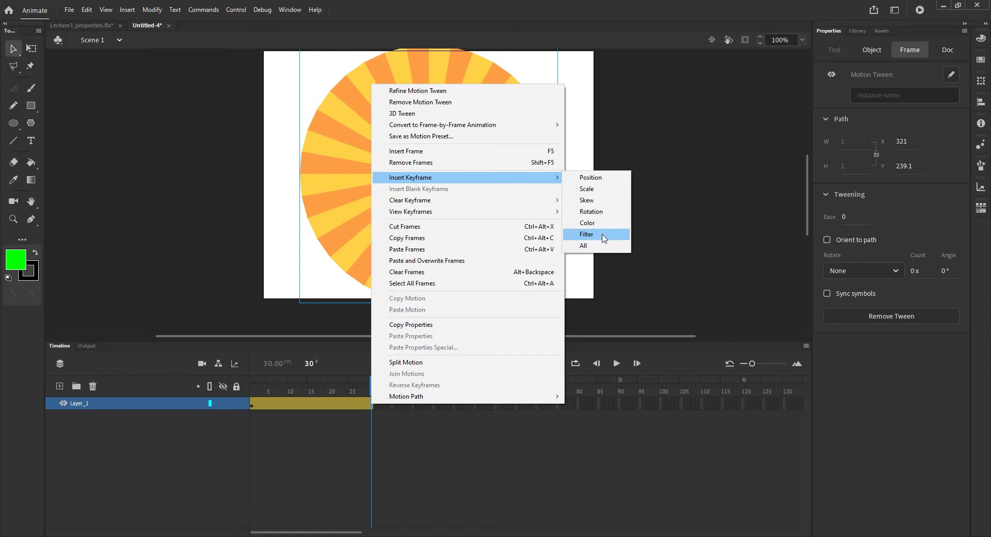
pyautogui.click(602, 235)
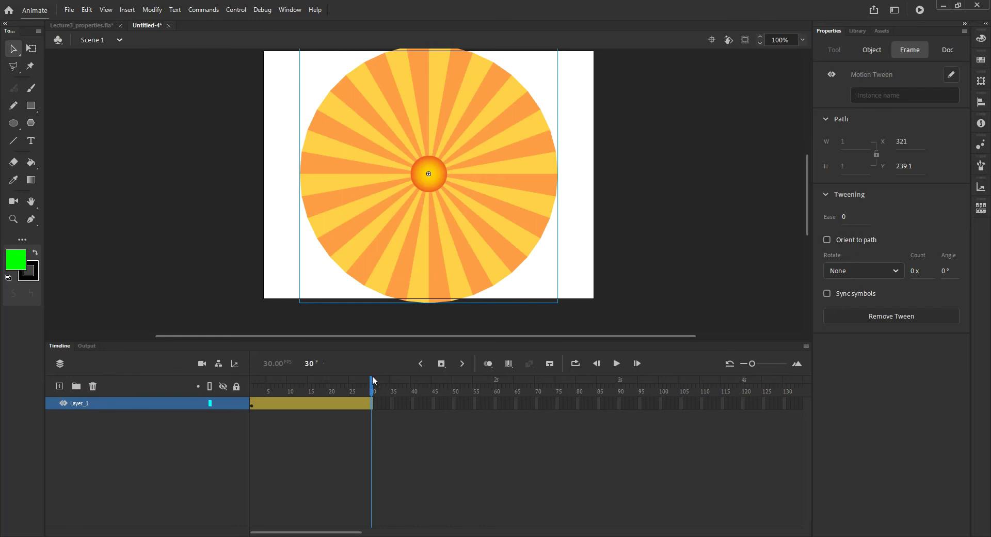
pyautogui.moveTo(371, 391)
pyautogui.mouseDown()
pyautogui.moveTo(347, 393)
pyautogui.moveTo(371, 392)
pyautogui.mouseUp()
# Try to insert a Color keyframe at frame 30 of the Layer_1 motion tween
pyautogui.click(370, 406)
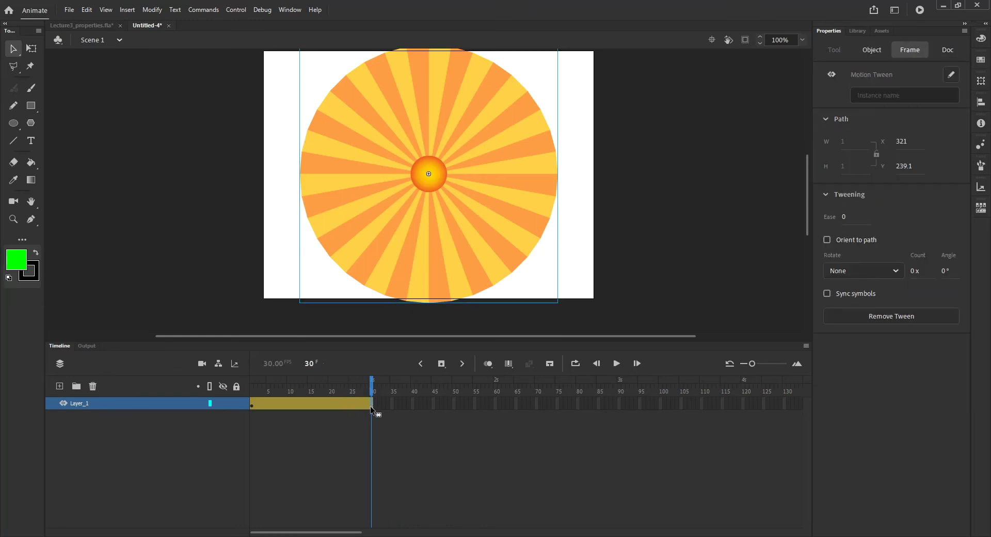
pyautogui.rightClick(370, 405)
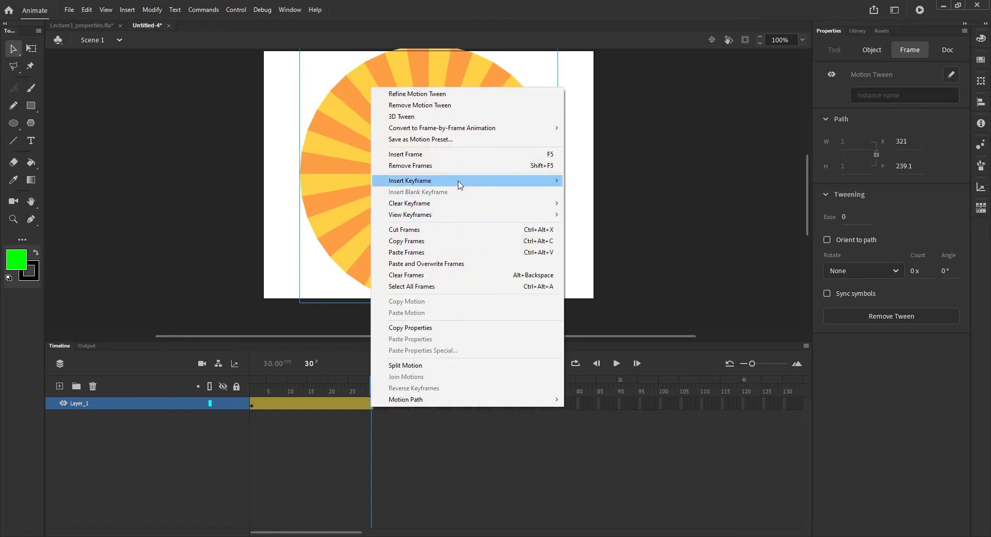
pyautogui.click(593, 227)
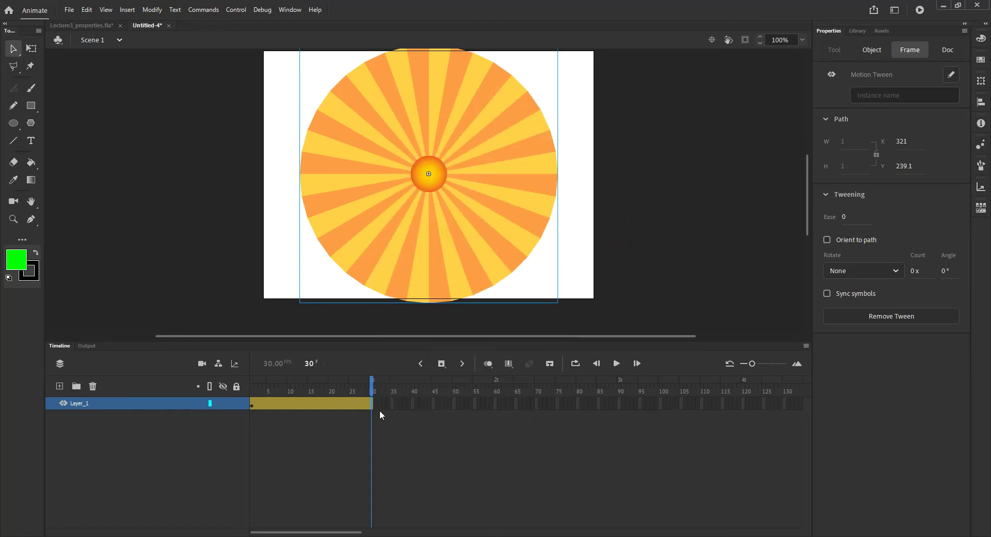
pyautogui.click(378, 434)
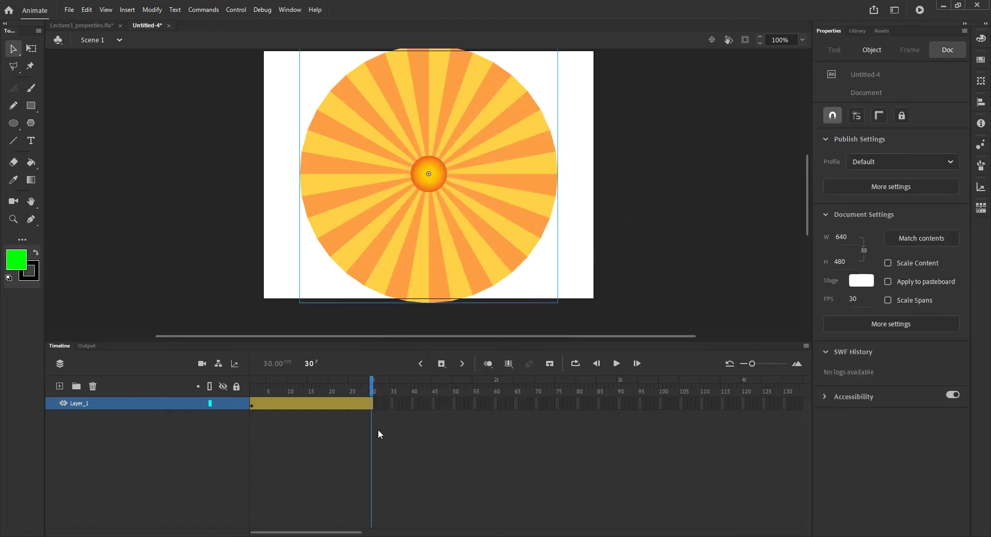
pyautogui.click(415, 283)
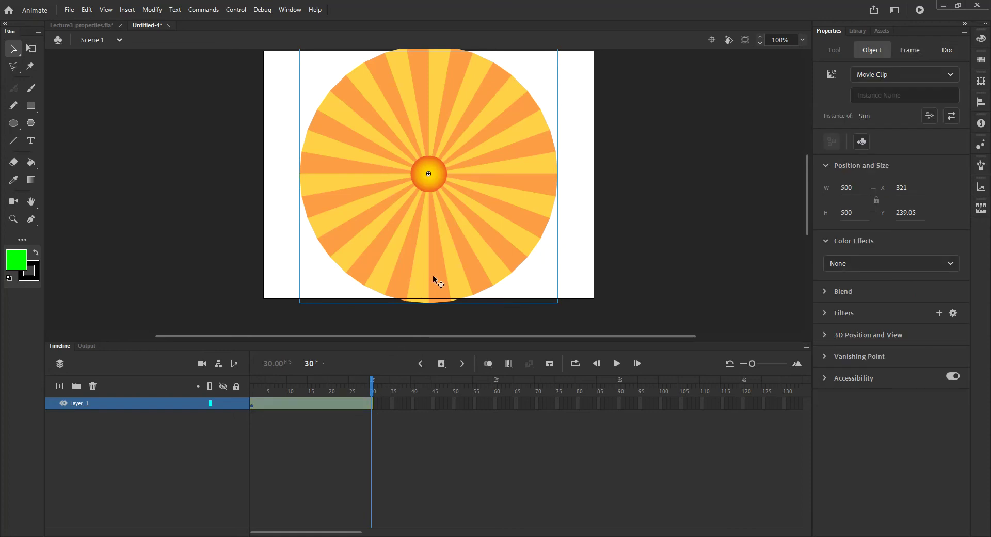
pyautogui.click(460, 435)
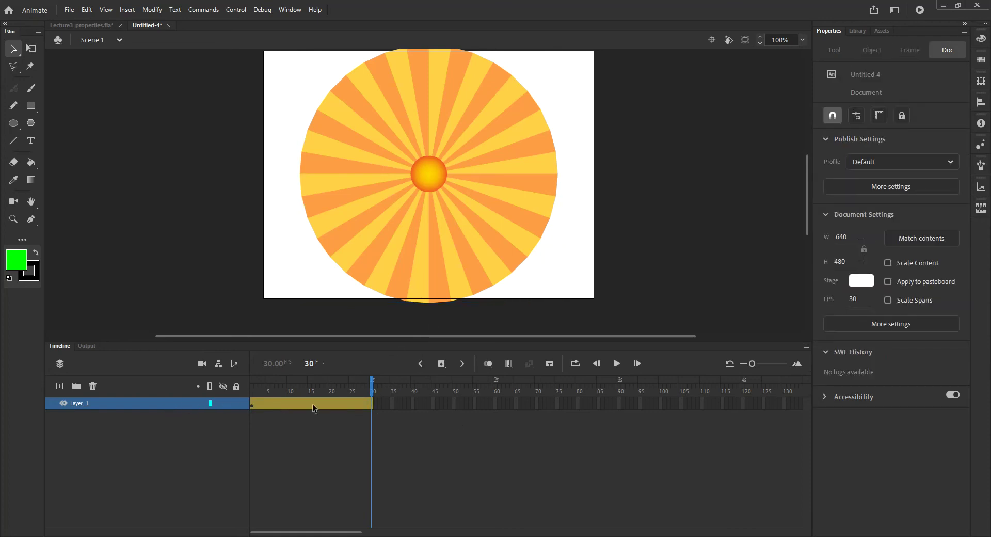
pyautogui.click(370, 405)
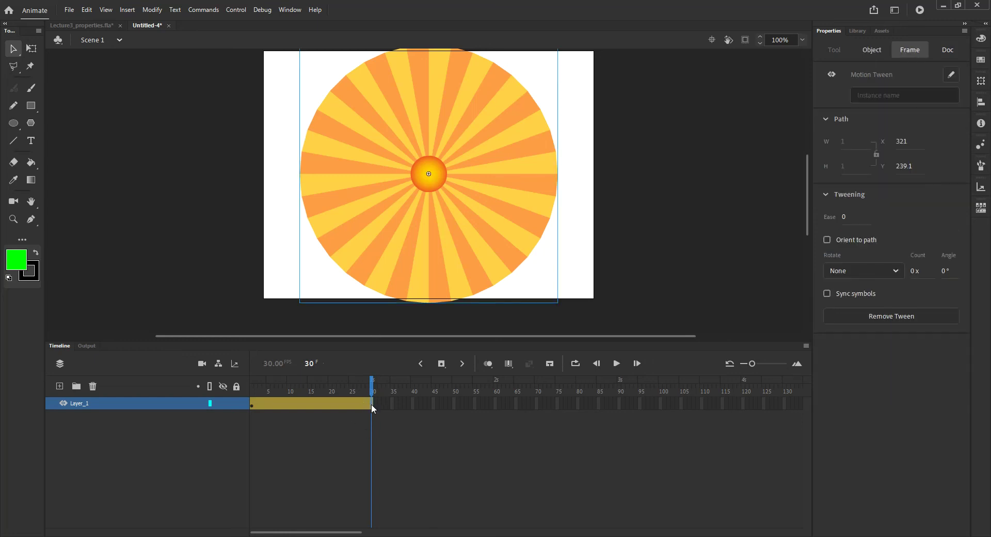
pyautogui.rightClick(370, 404)
pyautogui.click(426, 475)
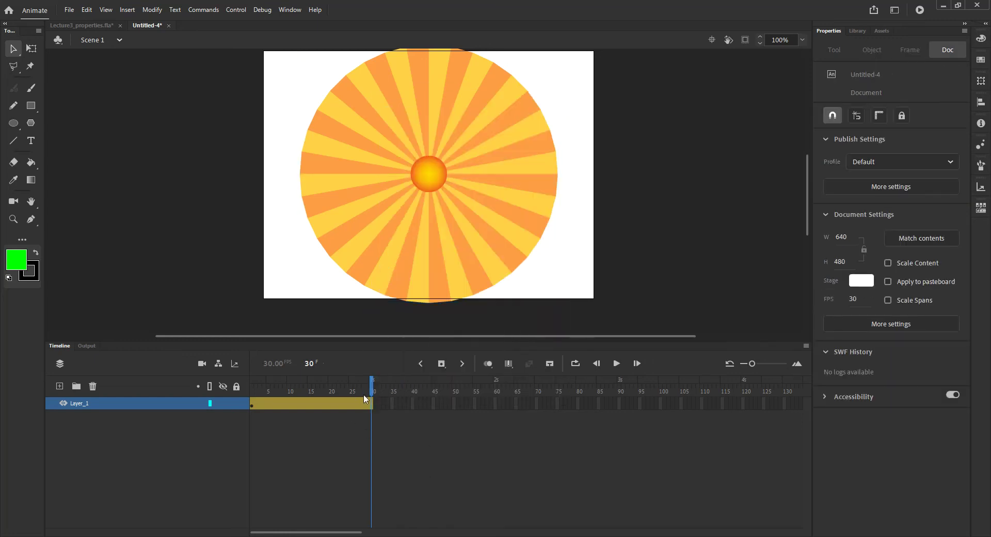
pyautogui.click(371, 404)
pyautogui.click(376, 420)
pyautogui.click(419, 250)
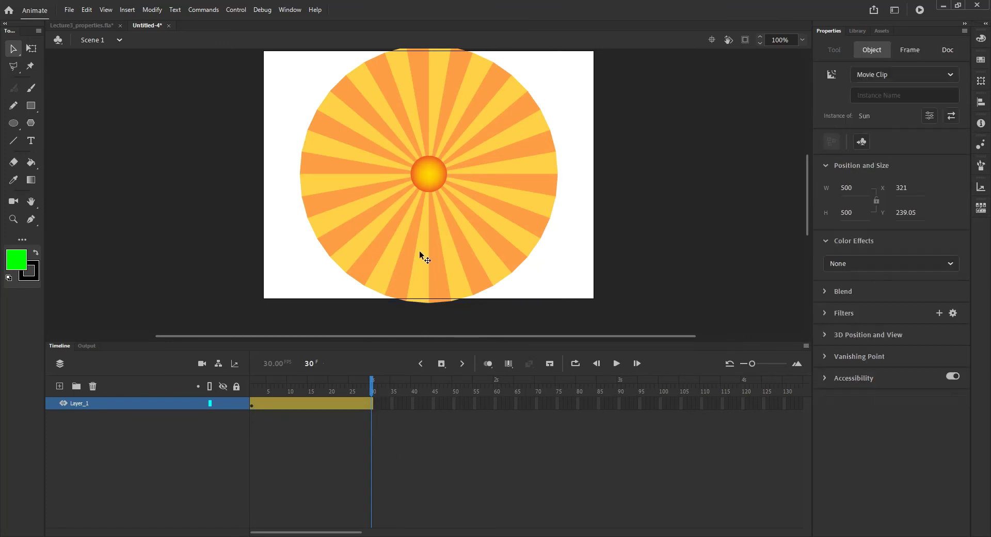
pyautogui.click(480, 438)
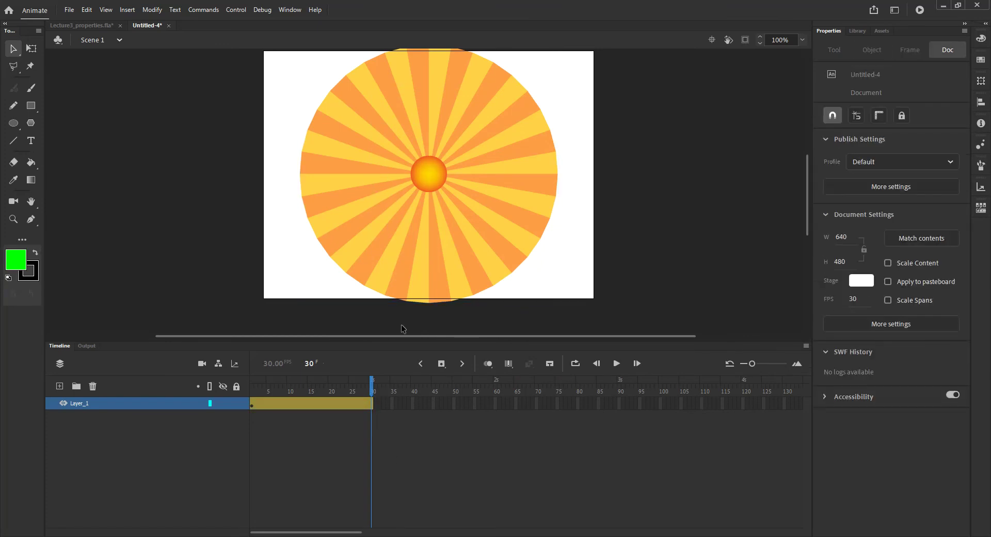
# Apply an Alpha color effect to the sun at frame 30, lower it to fully transparent, and scrub to preview the fade
pyautogui.click(406, 279)
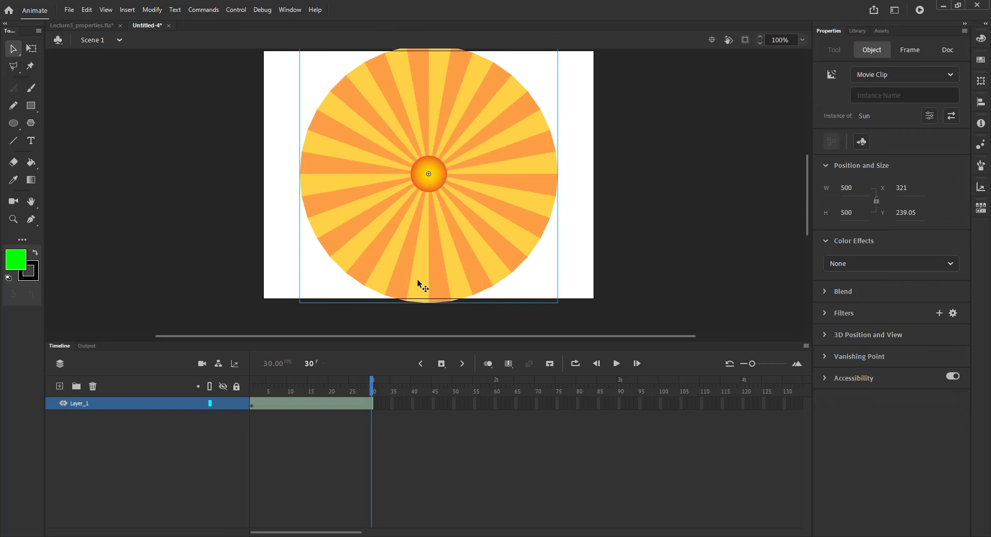
pyautogui.click(883, 265)
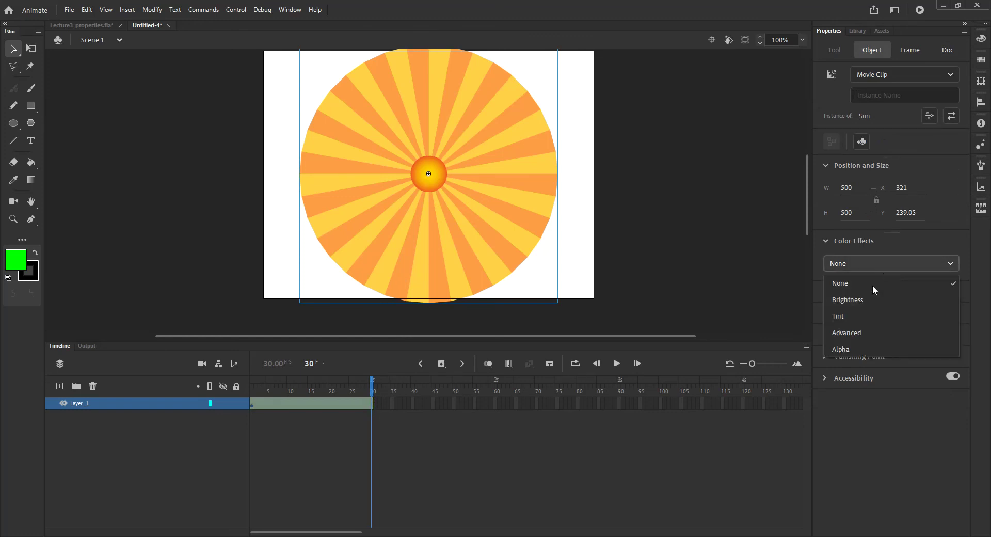
pyautogui.click(850, 347)
pyautogui.moveTo(952, 298); pyautogui.dragTo(815, 308)
pyautogui.click(464, 461)
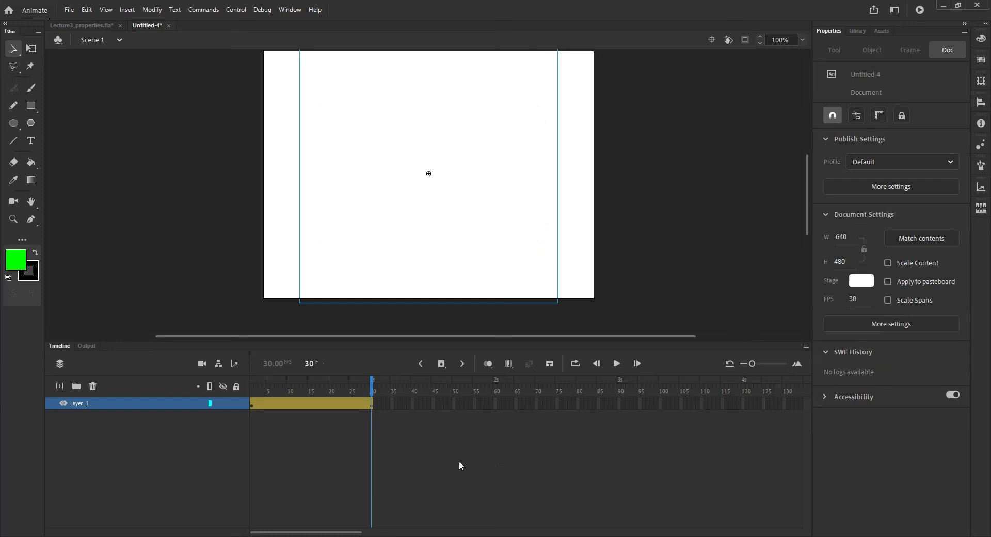
pyautogui.moveTo(373, 387); pyautogui.dragTo(372, 407)
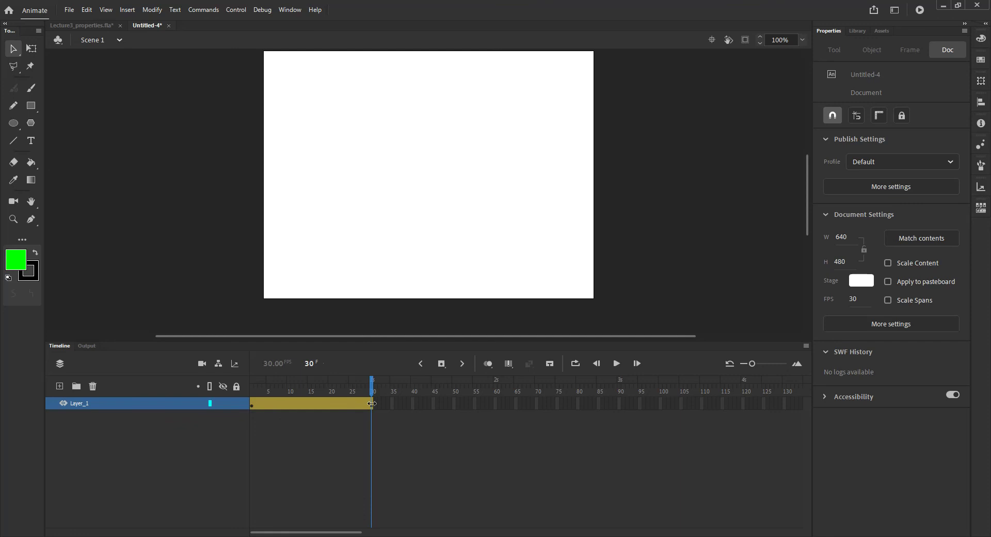
# Play back the Layer_1 motion tween to review the sun's fade to transparent at frame 30
pyautogui.click(289, 405)
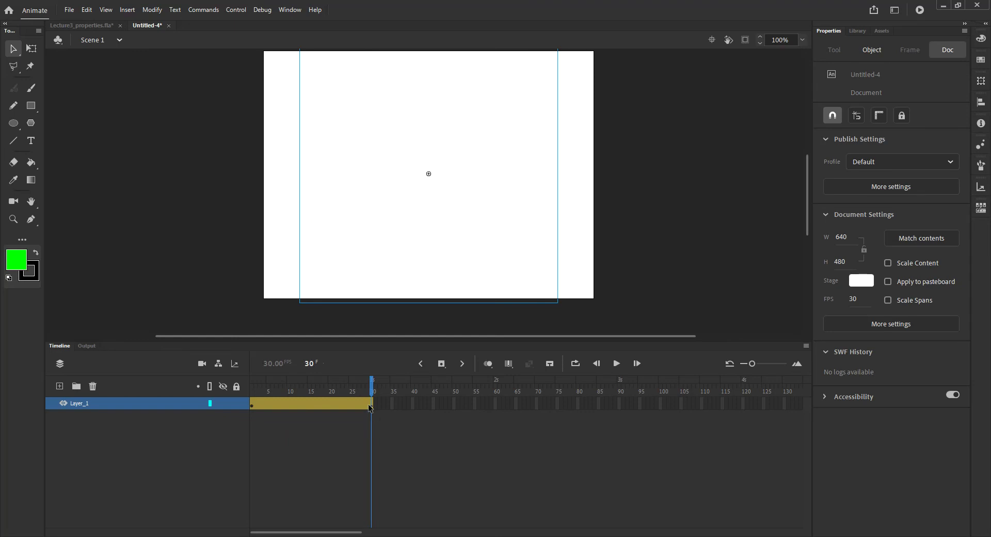
pyautogui.click(413, 266)
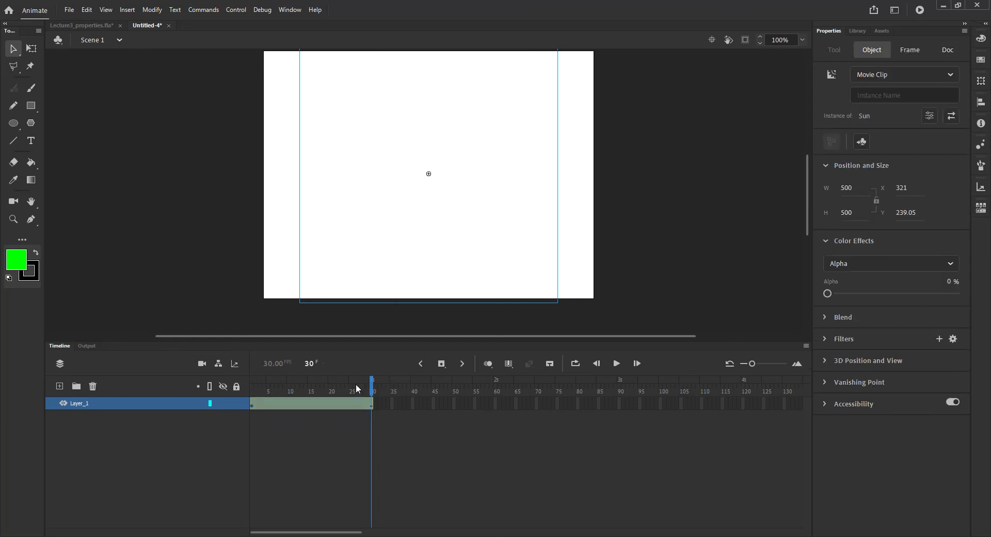
pyautogui.click(370, 404)
pyautogui.press('Return')
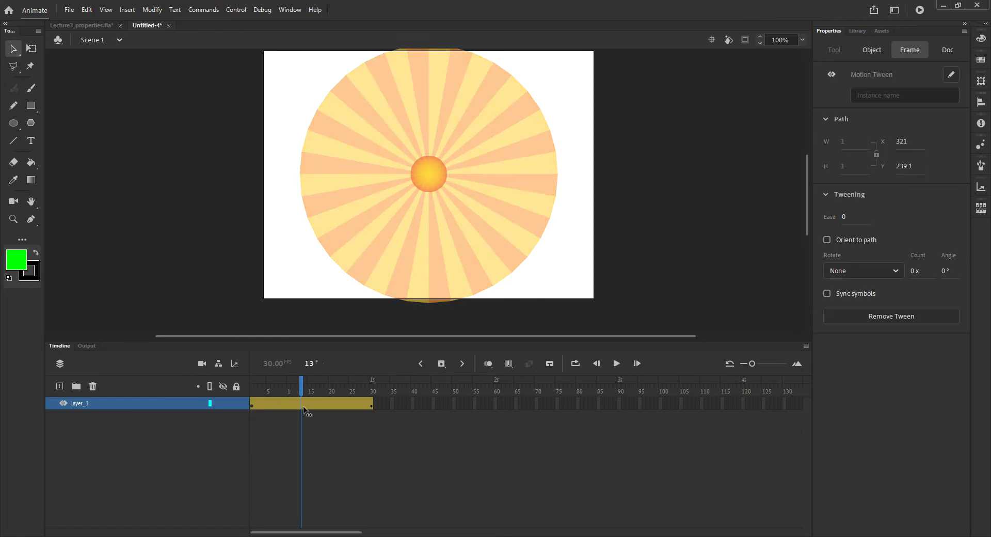
pyautogui.press('Return')
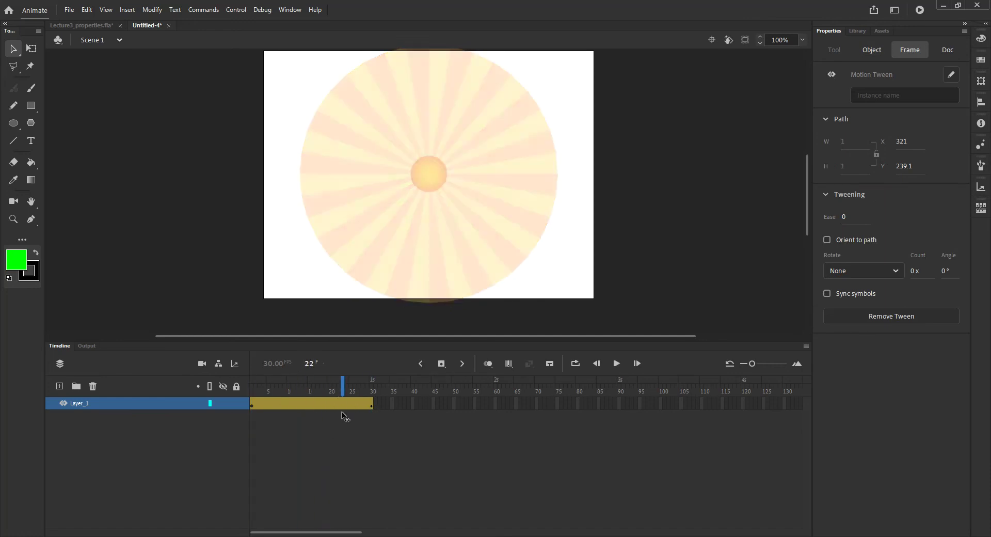
pyautogui.press('Return')
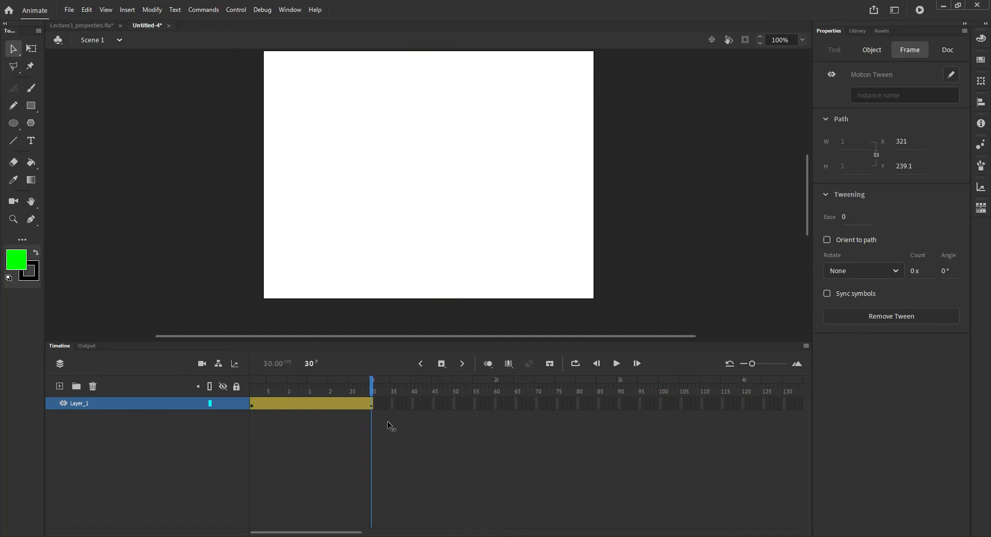
pyautogui.press('Return')
pyautogui.click(239, 434)
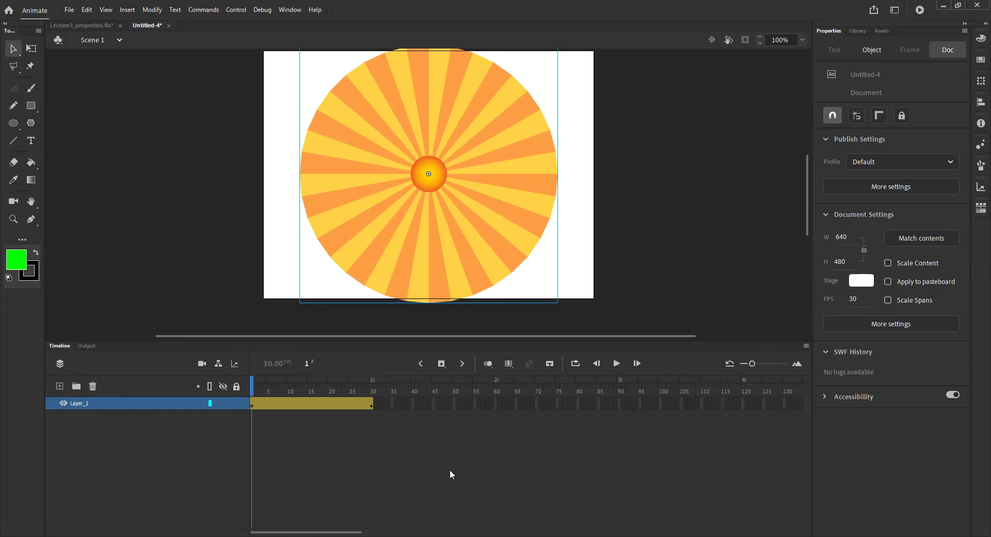
# Inspect the color effect choices available for the transparent sun at frame 30 of Layer_1
pyautogui.click(370, 390)
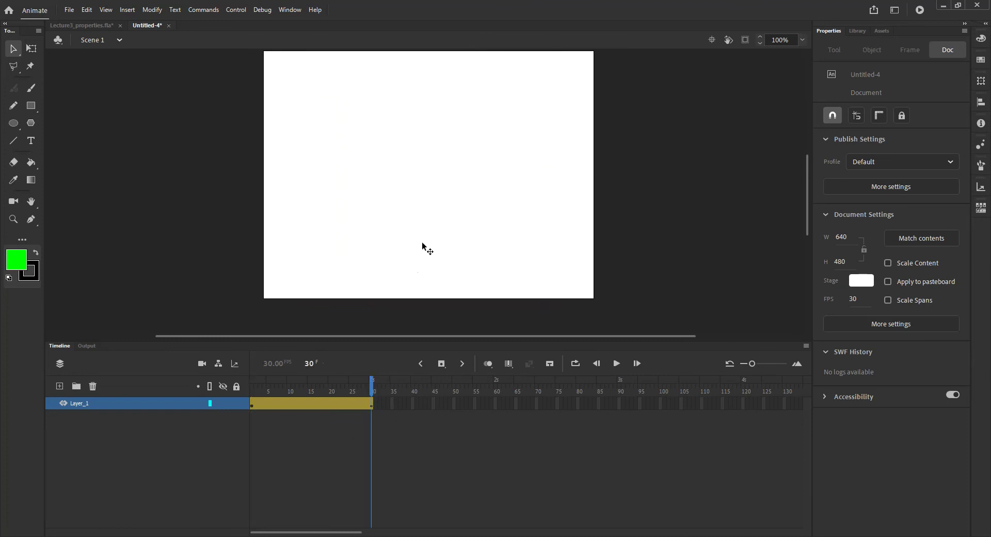
pyautogui.click(426, 260)
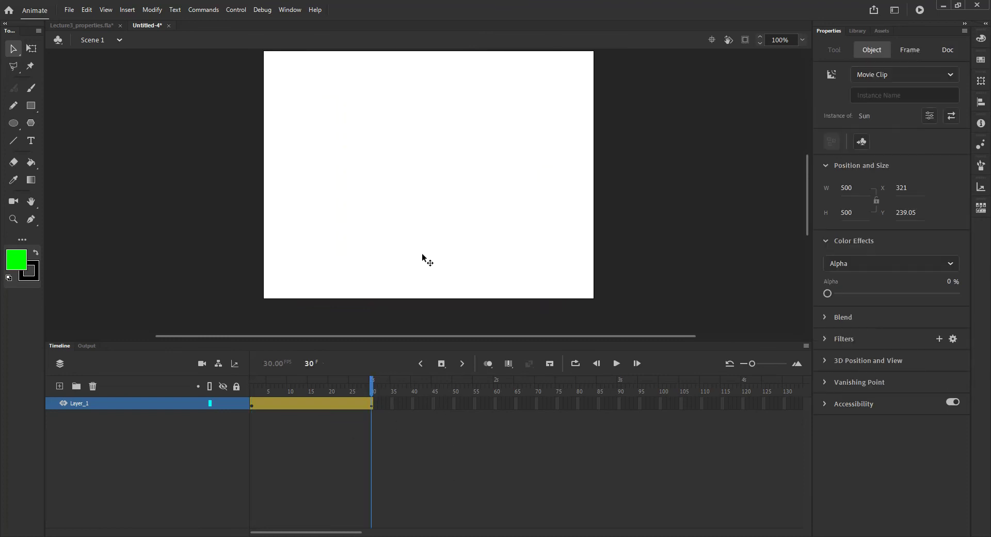
pyautogui.click(862, 262)
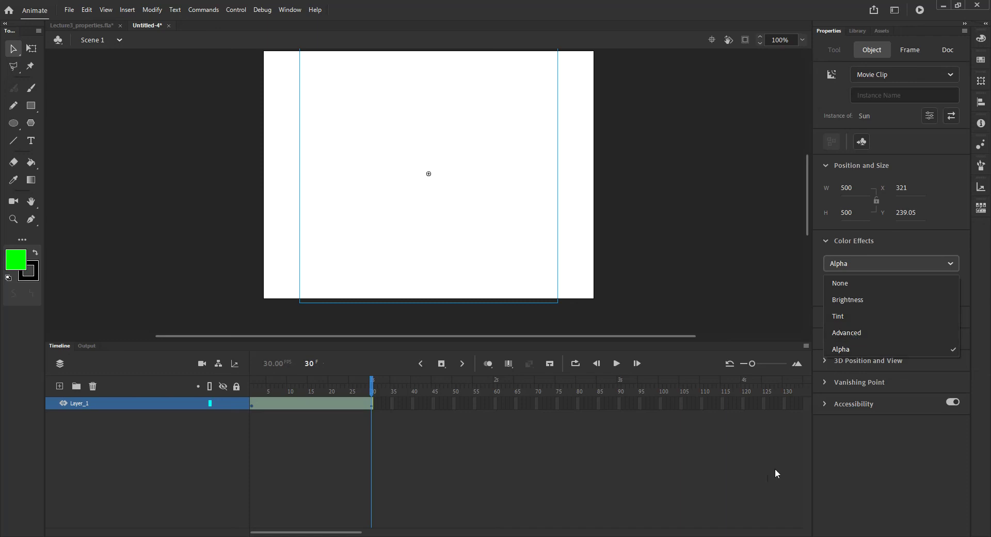
pyautogui.click(760, 473)
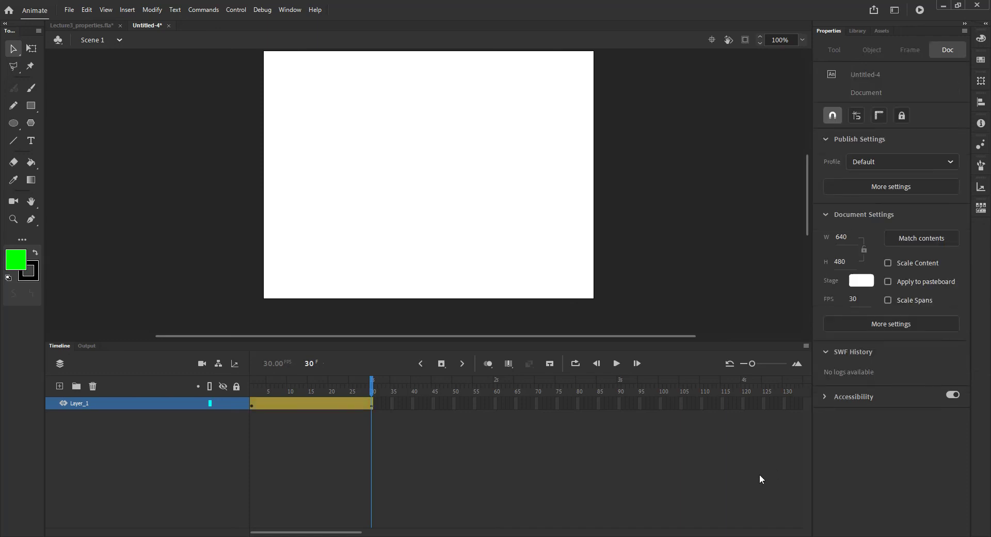
# Inspect the filter types that can be added to the sun at frame 30 of Layer_1
pyautogui.click(427, 248)
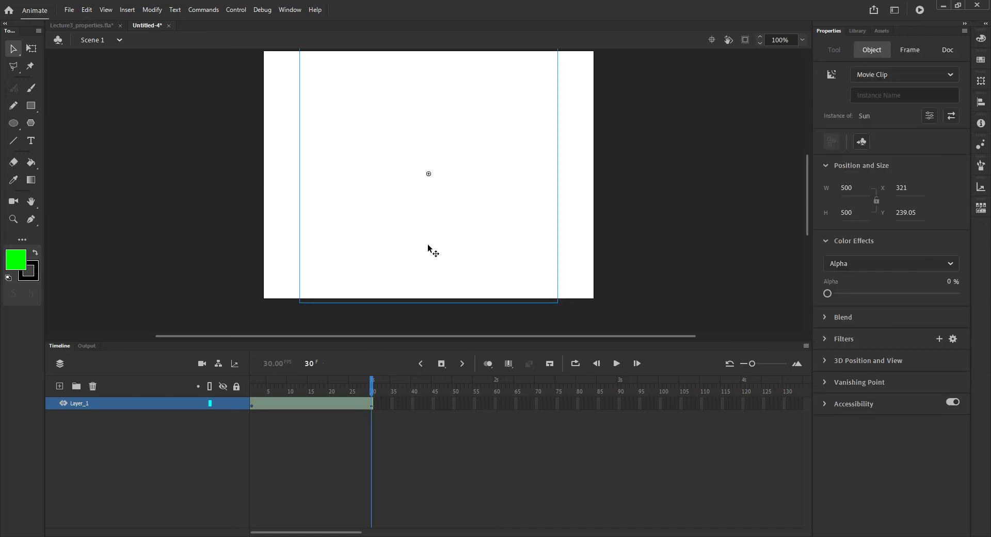
pyautogui.click(828, 338)
pyautogui.click(939, 340)
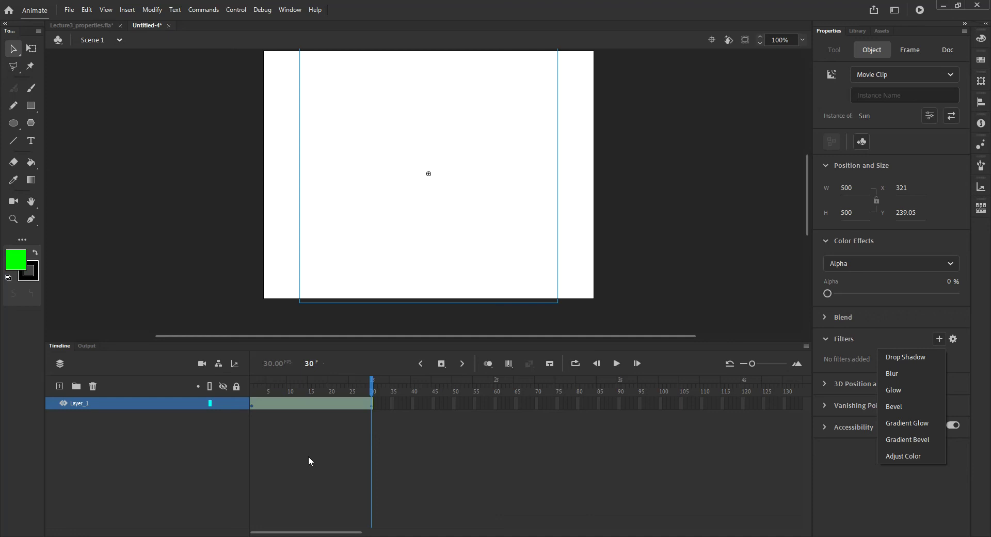
pyautogui.click(370, 406)
pyautogui.click(354, 460)
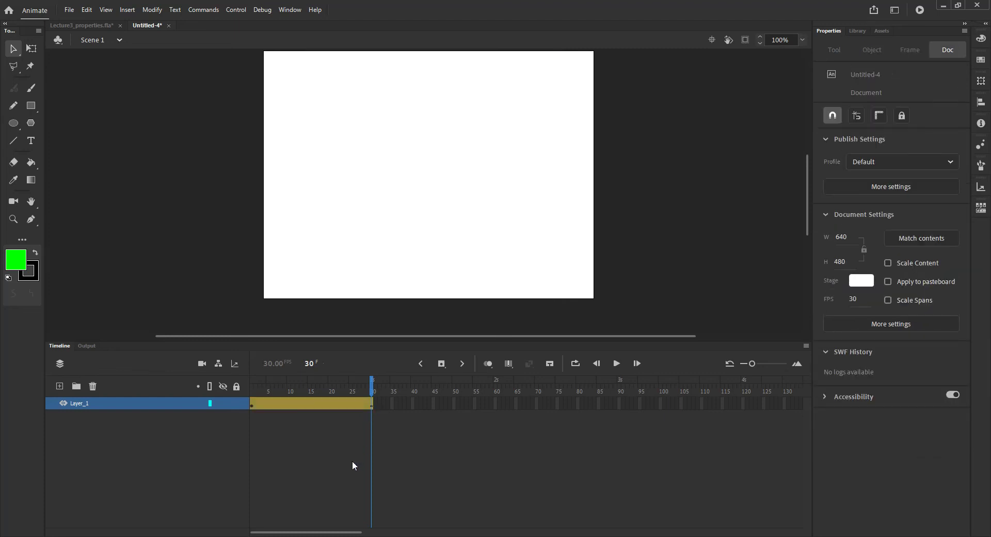
# Hide and lock Layer_1, and add a new layer above it
pyautogui.moveTo(263, 390); pyautogui.dragTo(250, 392)
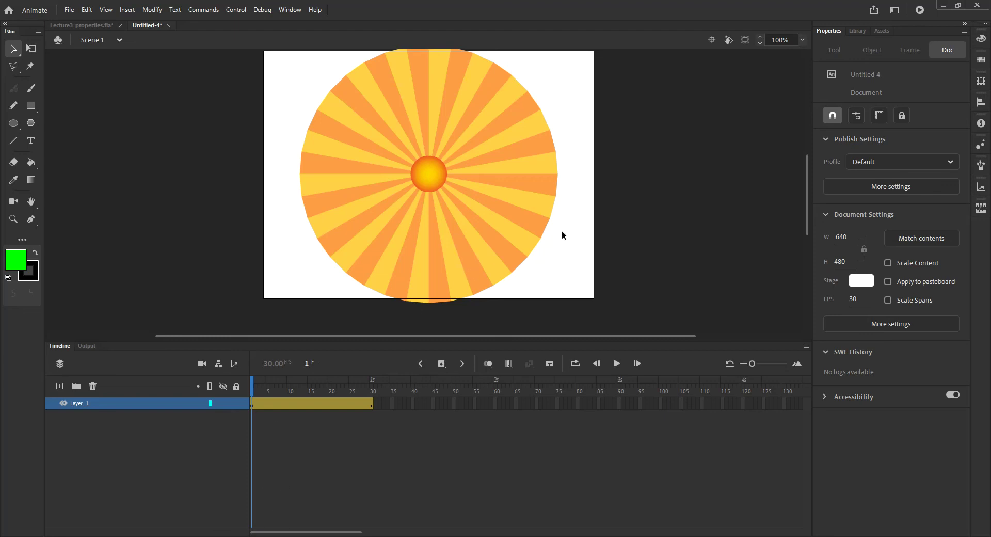
pyautogui.click(223, 403)
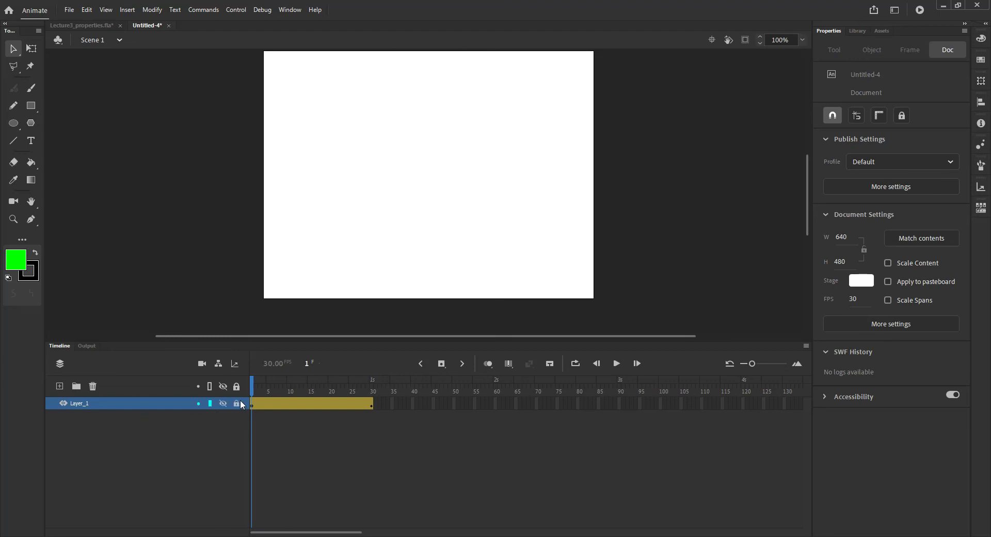
pyautogui.click(59, 387)
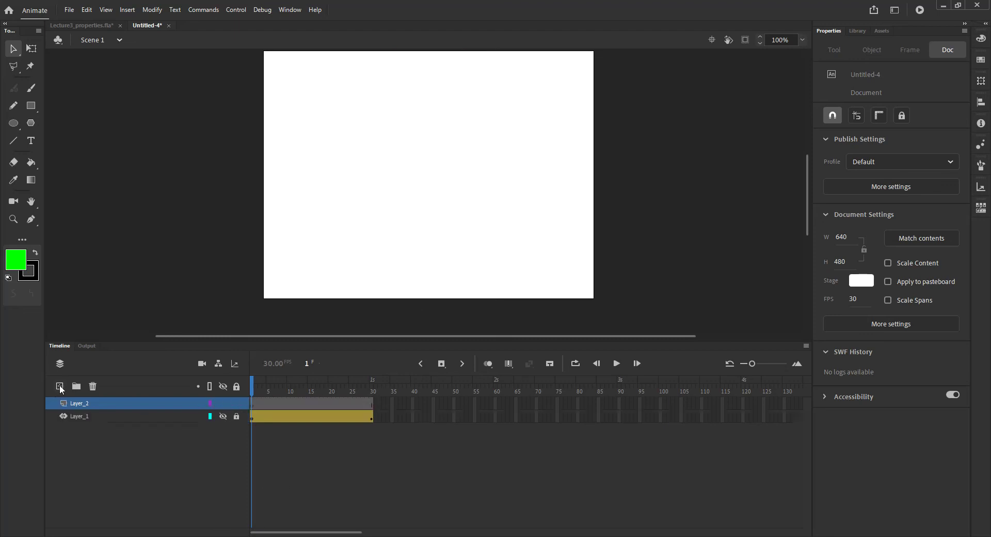
# Place the Sun symbol from the library near the stage centre on Layer_2 and create a classic tween on its frames
pyautogui.click(856, 31)
pyautogui.moveTo(838, 160); pyautogui.dragTo(440, 204)
pyautogui.click(291, 404)
pyautogui.click(260, 404)
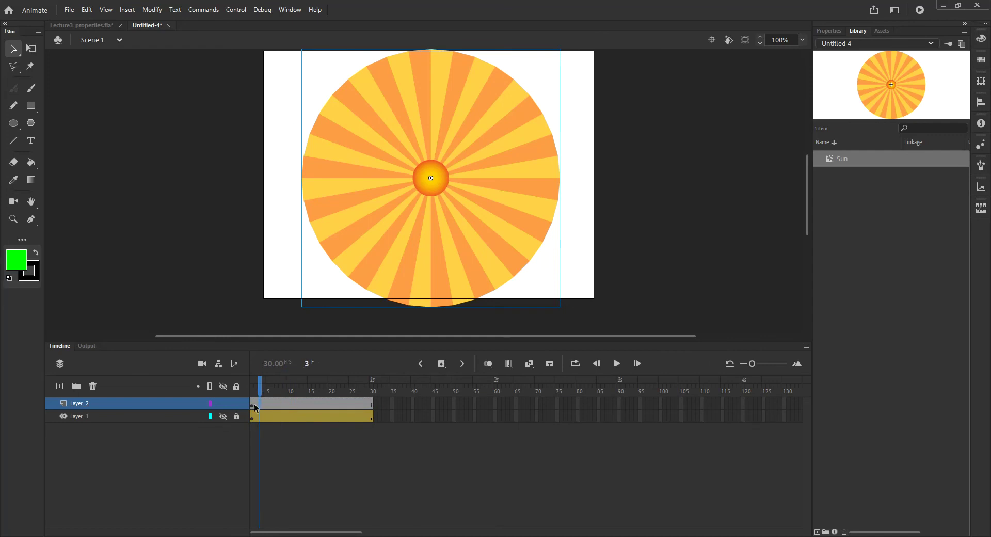
pyautogui.rightClick(254, 404)
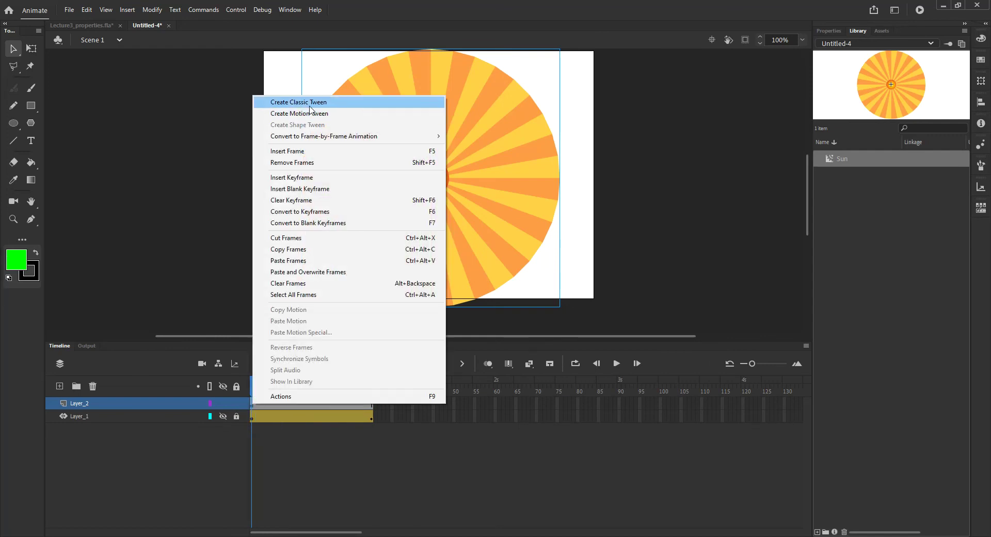
pyautogui.click(309, 103)
# Add a keyframe at frame 30 of Layer_2's classic tween and shift the sun slightly upward there
pyautogui.click(371, 404)
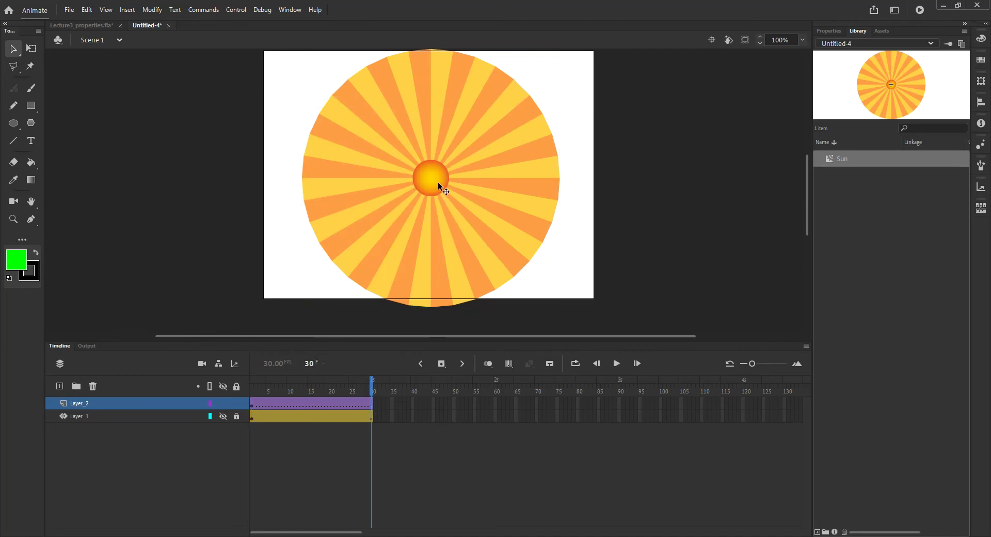
pyautogui.click(460, 203)
pyautogui.moveTo(454, 225); pyautogui.dragTo(453, 220)
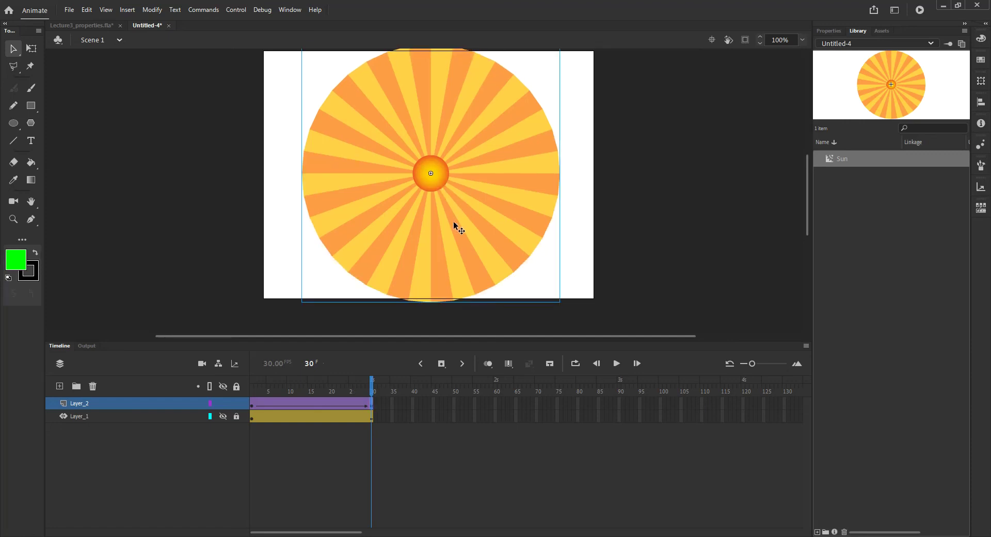
# Move the sun at Layer_2's first keyframe upward so it extends partly above the stage
pyautogui.moveTo(369, 386); pyautogui.dragTo(283, 406)
pyautogui.moveTo(431, 267); pyautogui.dragTo(426, 177)
pyautogui.click(343, 400)
pyautogui.click(308, 447)
# Move the sun at frame 30 of Layer_2 halfway above the stage and play back the classic tween
pyautogui.click(366, 403)
pyautogui.click(373, 391)
pyautogui.click(373, 401)
pyautogui.moveTo(434, 281); pyautogui.dragTo(438, 146)
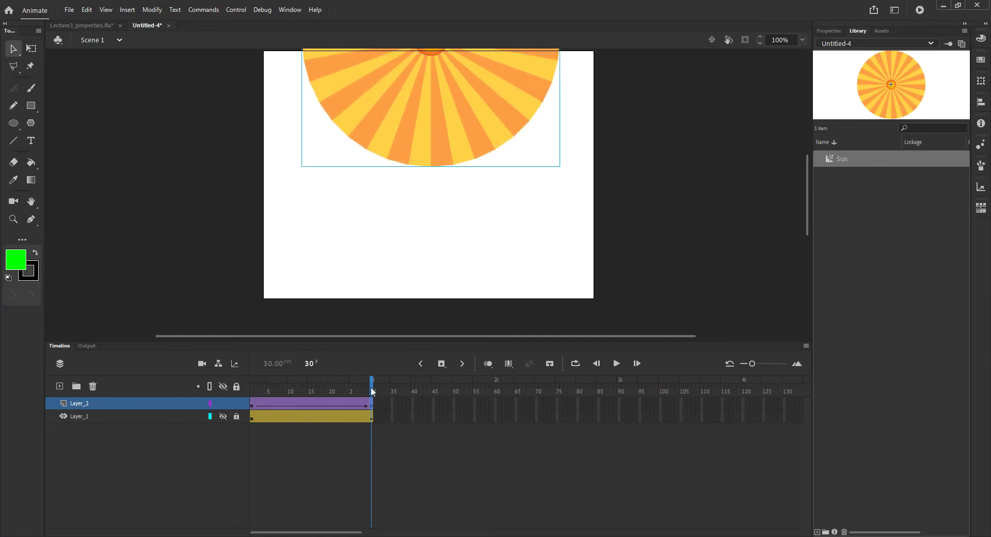
pyautogui.press('Return')
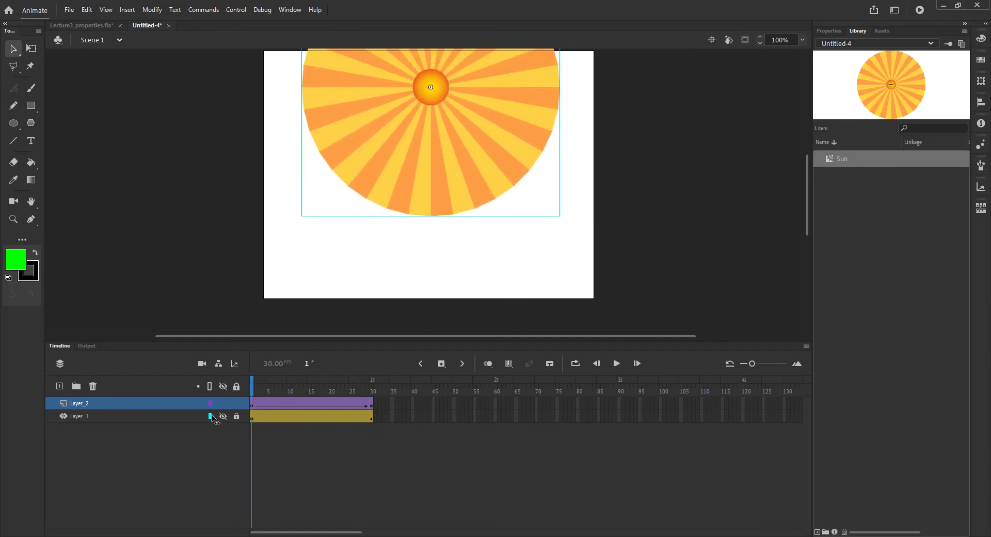
# Move the sun back down to near the stage centre at both frame 1 and frame 30 of Layer_2
pyautogui.moveTo(423, 199); pyautogui.dragTo(435, 258)
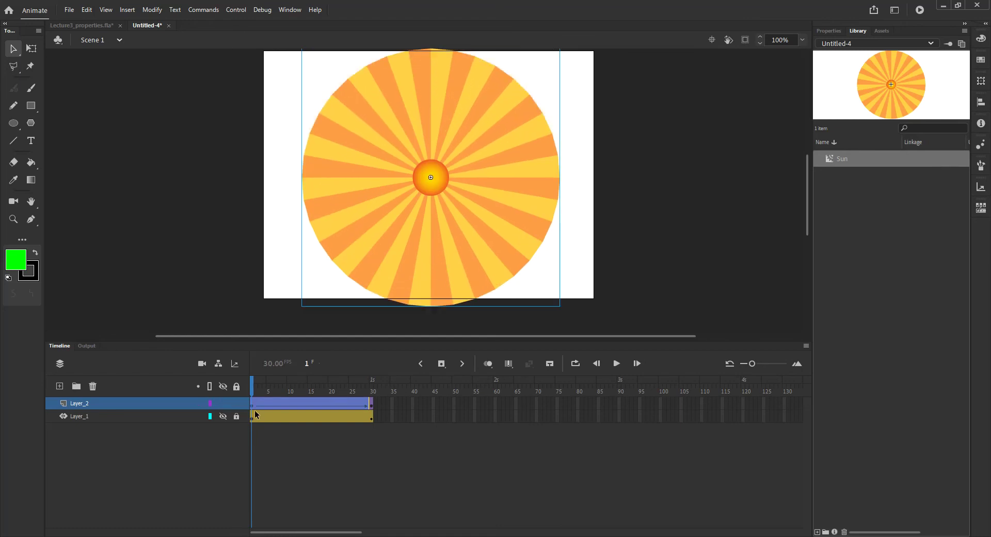
pyautogui.moveTo(258, 389); pyautogui.dragTo(372, 407)
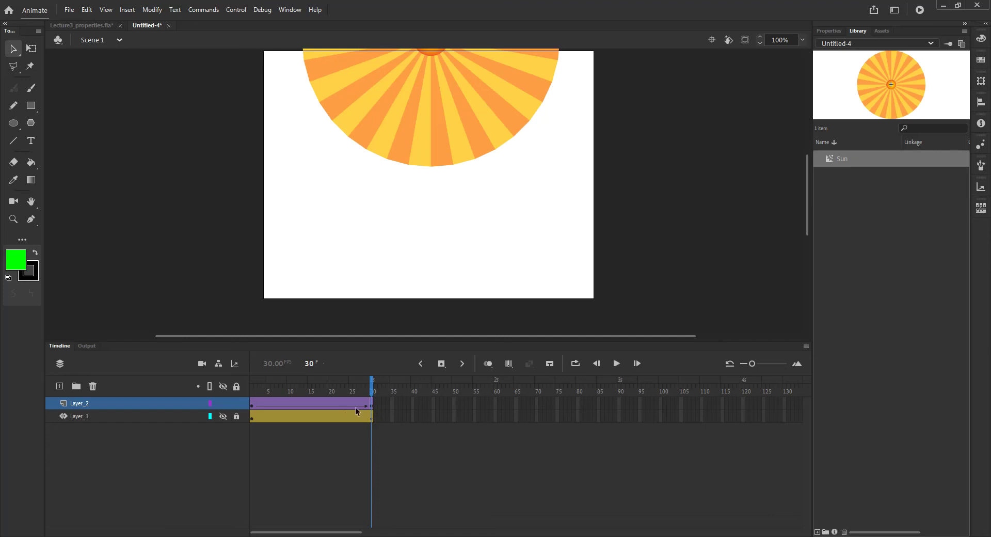
pyautogui.moveTo(413, 136); pyautogui.dragTo(398, 276)
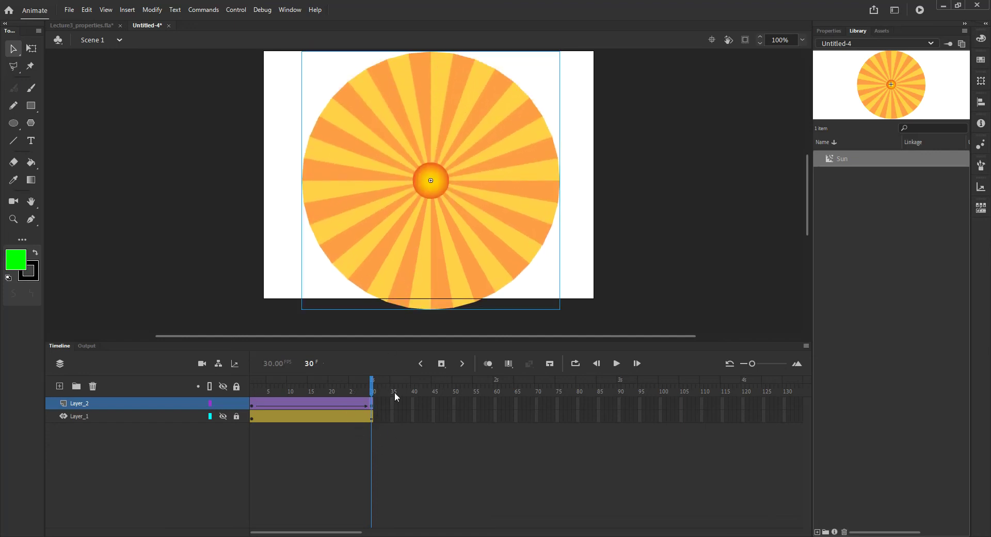
# Compare the frame commands offered at frame 30 for Layer_2's classic tween and Layer_1's motion tween
pyautogui.rightClick(371, 403)
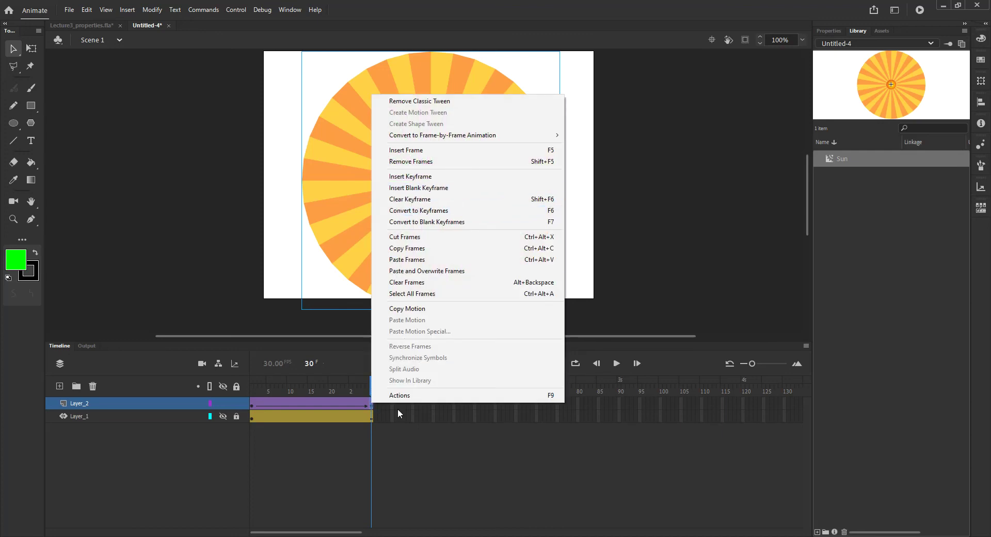
pyautogui.click(372, 424)
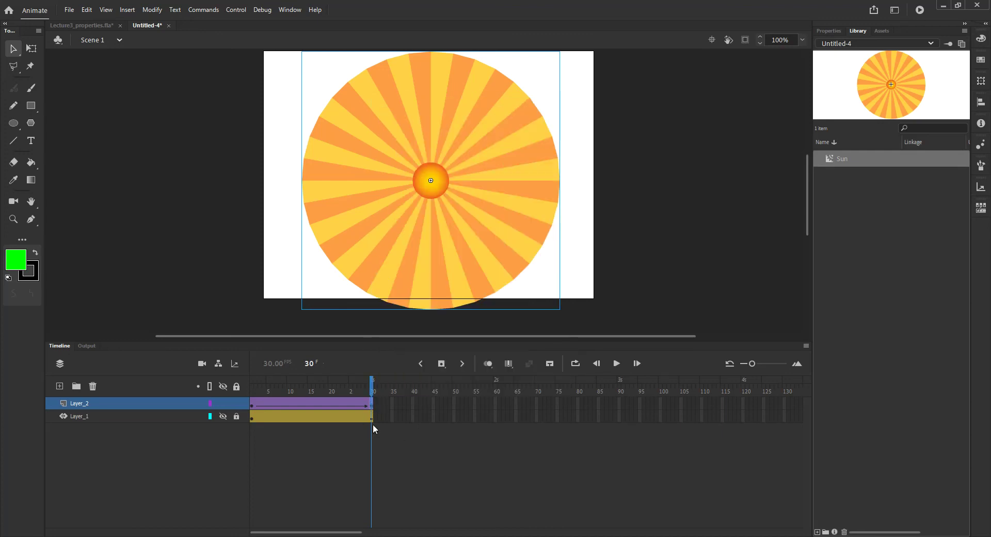
pyautogui.click(366, 420)
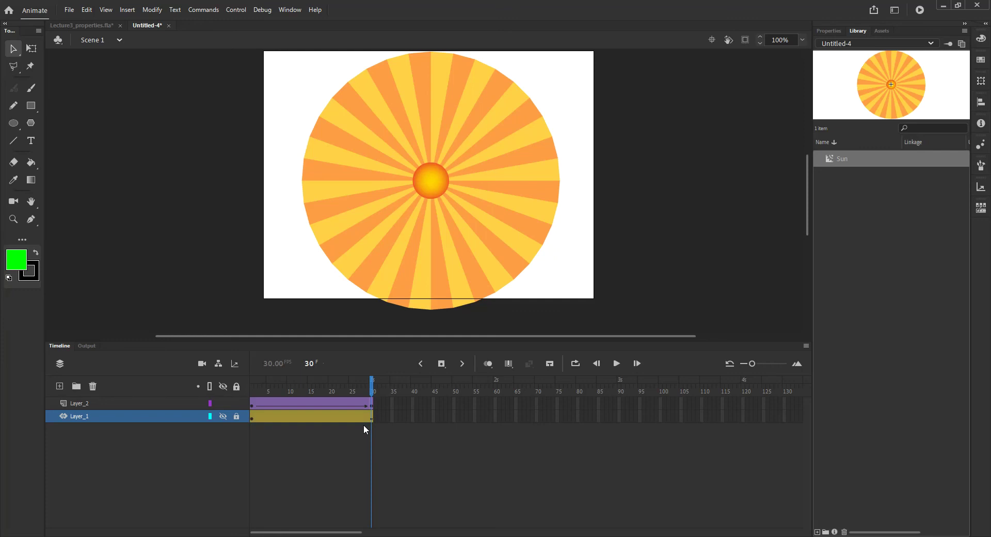
pyautogui.rightClick(370, 417)
pyautogui.moveTo(434, 199)
pyautogui.click(332, 463)
# Move the sun at frame 30 of Layer_2 straight up to about Y 95, keeping X at 325
pyautogui.click(371, 402)
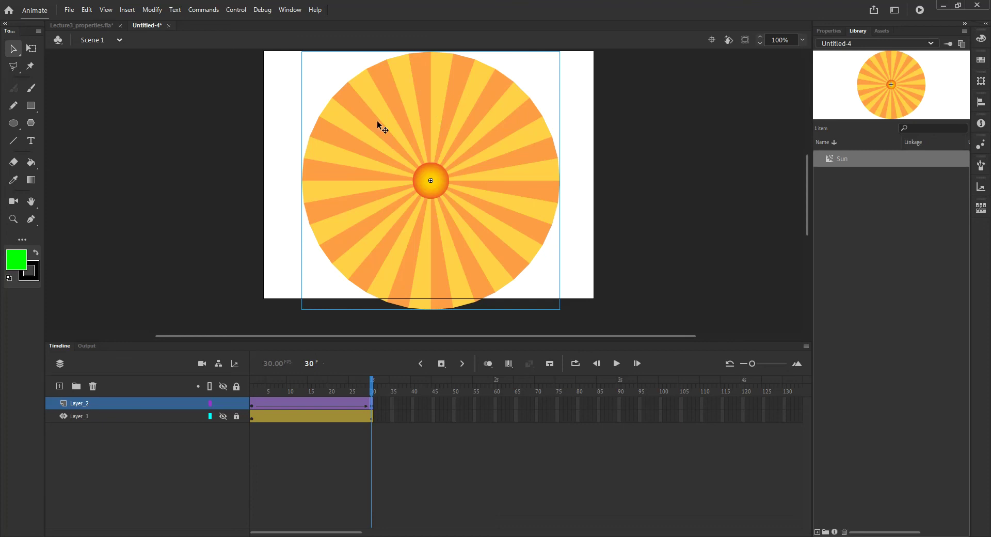
pyautogui.click(829, 30)
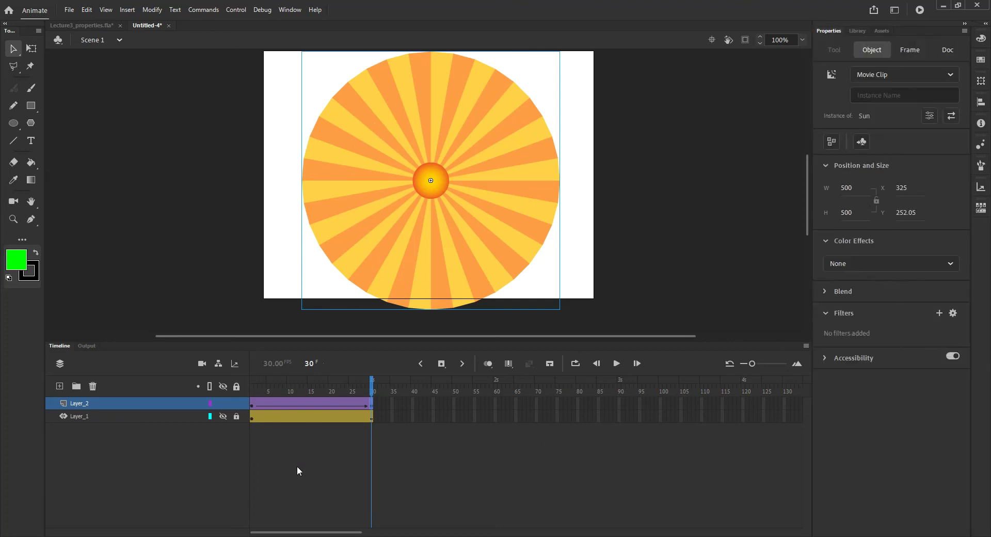
pyautogui.click(252, 391)
pyautogui.moveTo(224, 390); pyautogui.dragTo(382, 390)
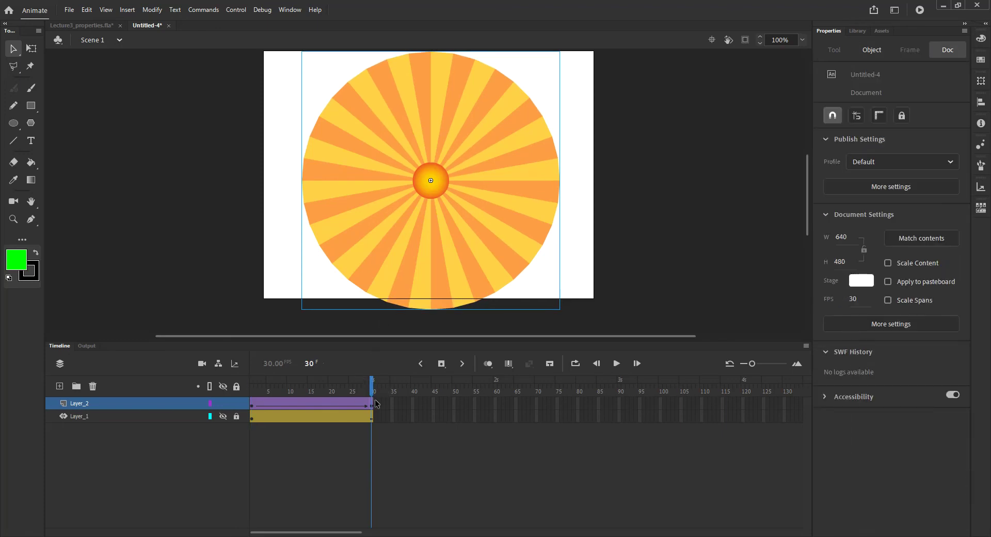
pyautogui.moveTo(415, 303); pyautogui.dragTo(417, 203)
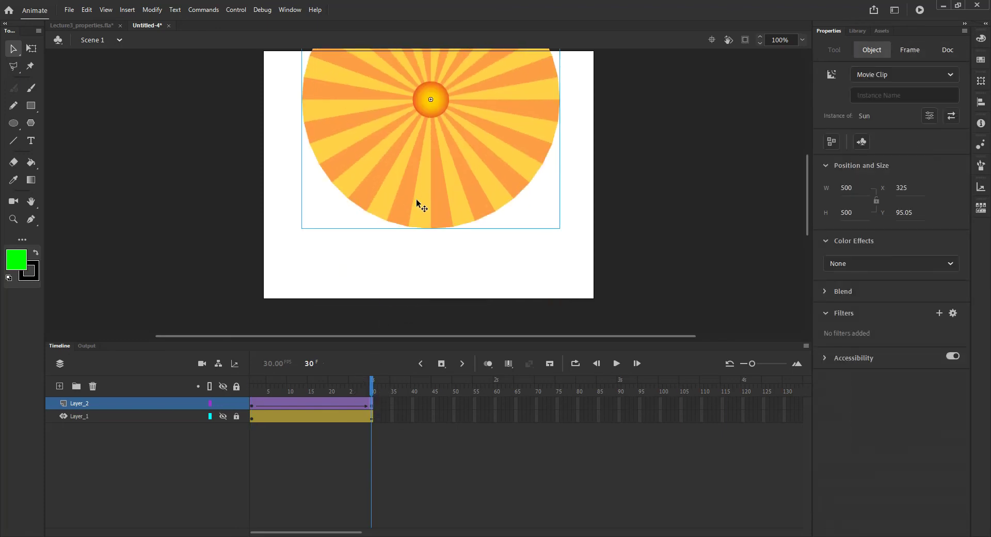
# Play back and scrub Layer_2's classic tween to review the sun's upward movement
pyautogui.press('Return')
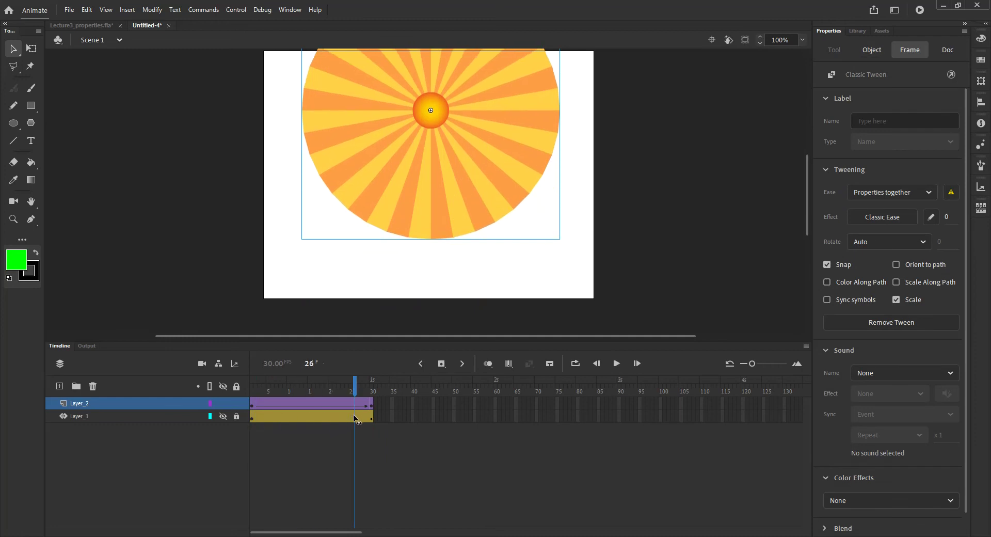
pyautogui.click(630, 43)
pyautogui.click(484, 177)
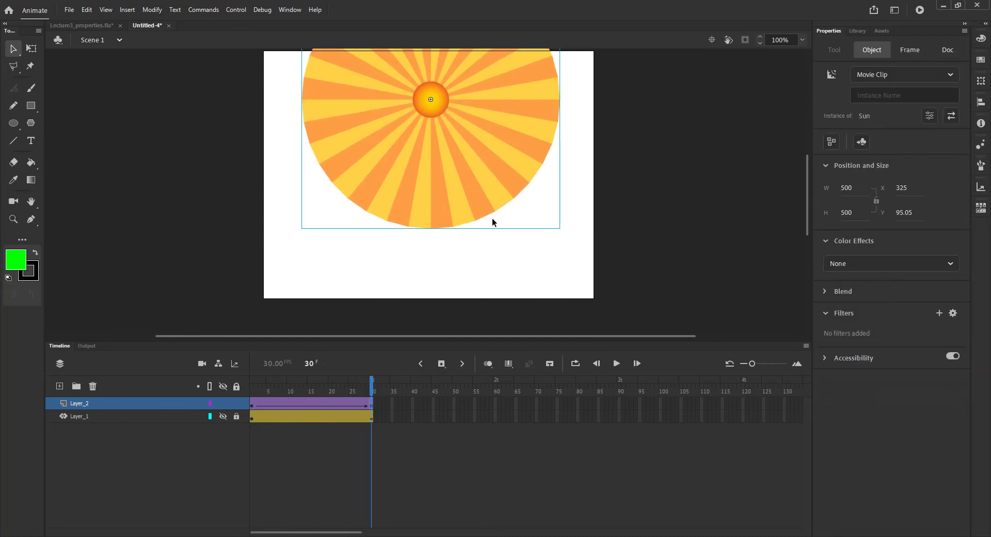
pyautogui.moveTo(371, 391); pyautogui.dragTo(261, 418)
pyautogui.press('Return')
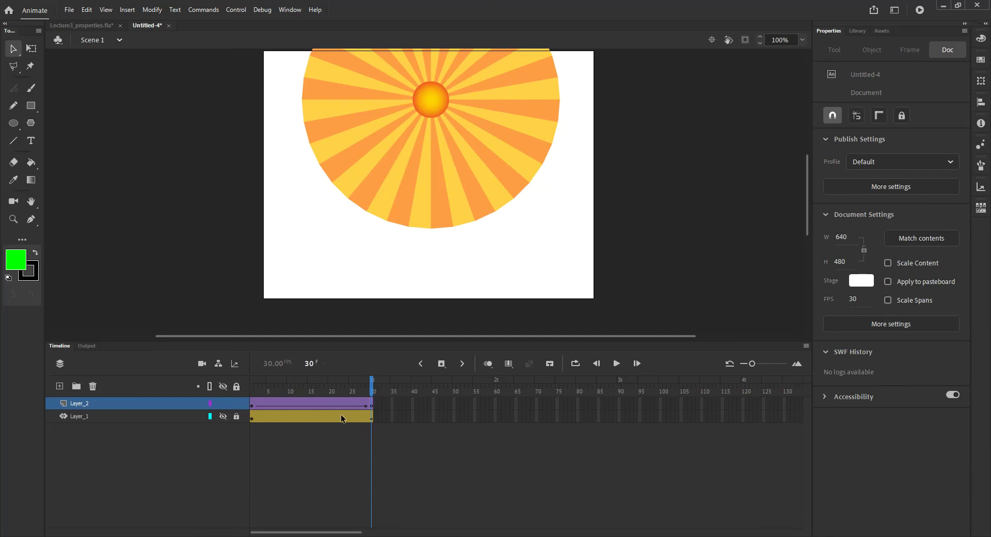
# Apply an Alpha colour effect of 0% to the sun at frame 30 of Layer_2
pyautogui.click(440, 178)
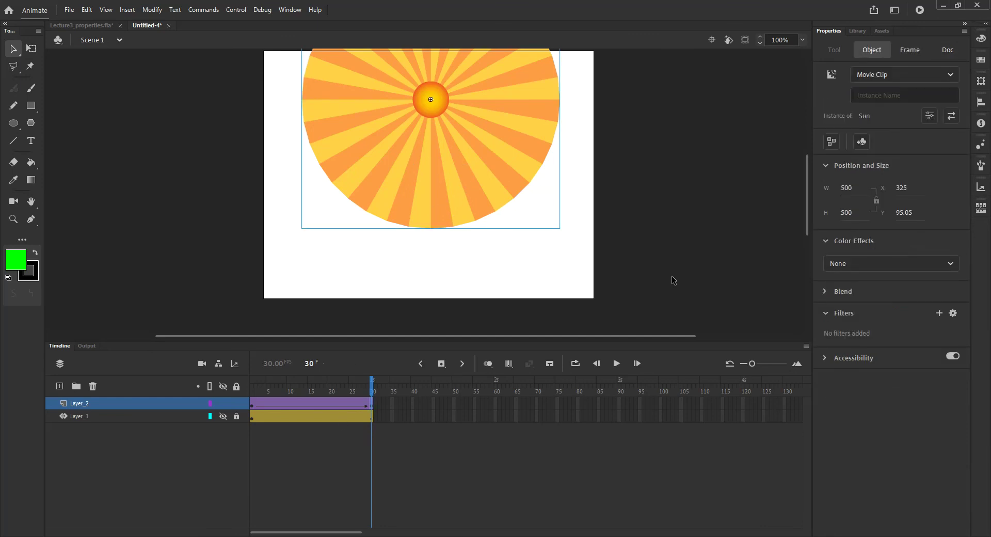
pyautogui.click(864, 259)
pyautogui.click(850, 352)
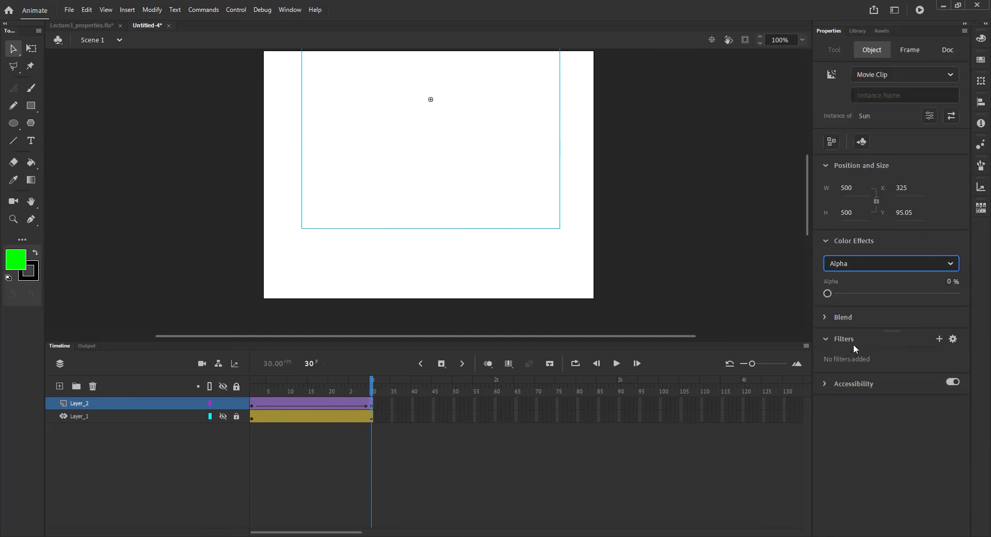
# Play back and scrub Layer_2's classic tween to review the sun's combined movement and fade, returning to frame 1
pyautogui.moveTo(371, 392); pyautogui.dragTo(174, 417)
pyautogui.press('Return')
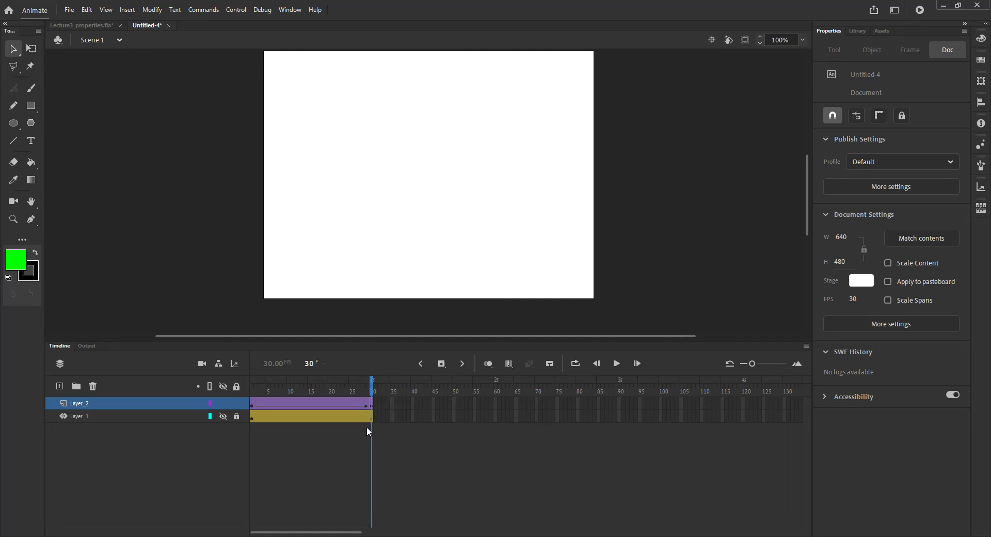
pyautogui.moveTo(361, 391)
pyautogui.mouseDown()
pyautogui.moveTo(316, 391)
pyautogui.moveTo(371, 392)
pyautogui.mouseUp()
pyautogui.moveTo(373, 391); pyautogui.dragTo(296, 418)
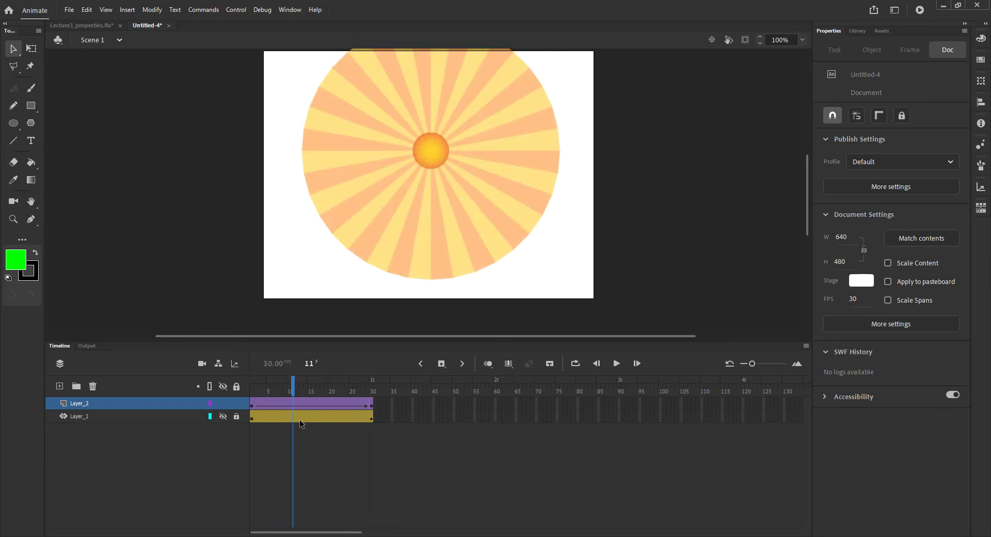
pyautogui.moveTo(293, 391); pyautogui.dragTo(256, 399)
pyautogui.click(136, 405)
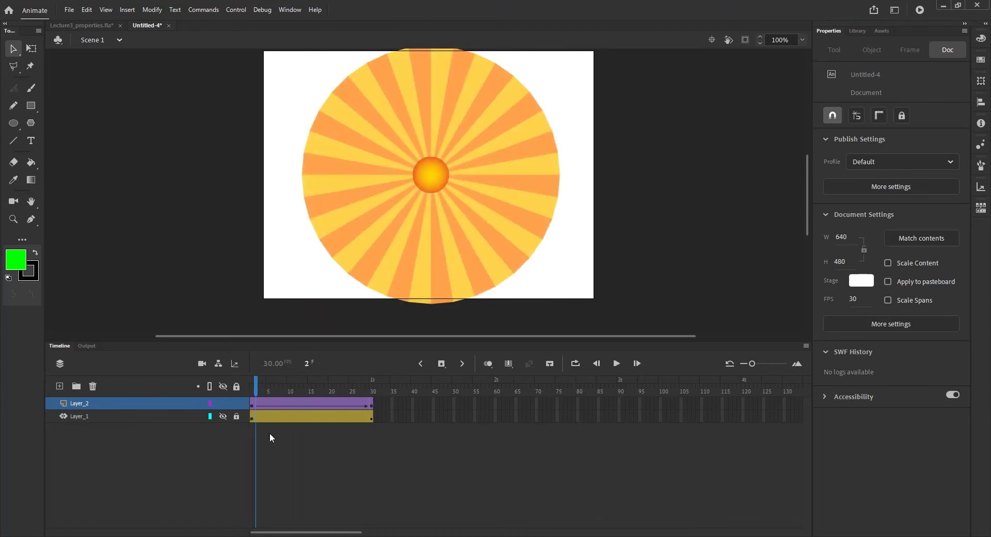
pyautogui.click(255, 390)
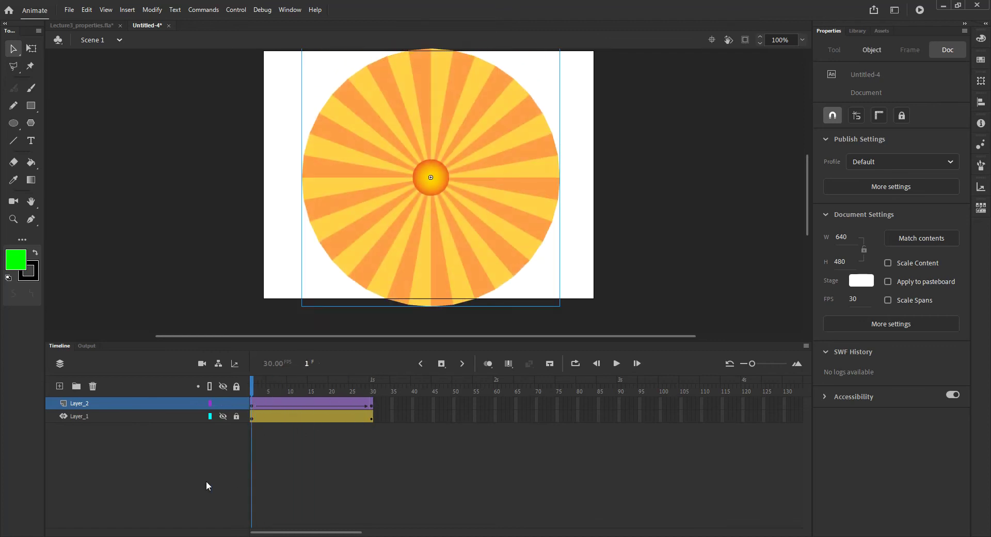